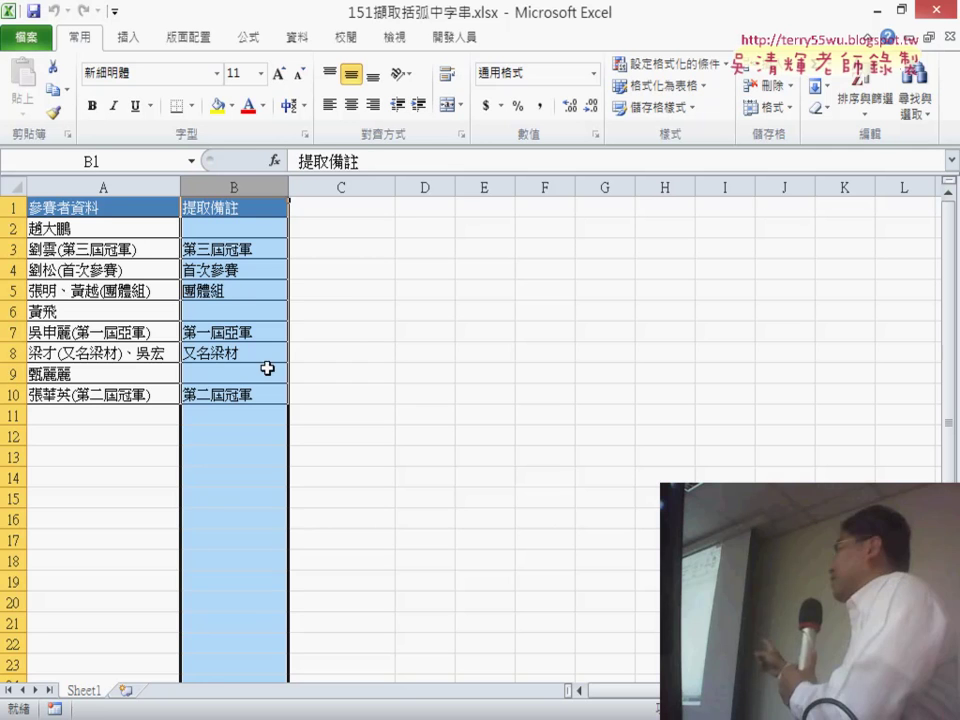
Review B2's extraction formula, then delete the results in B2:B10
{"action": "left_click", "coordinate": [97, 180]}
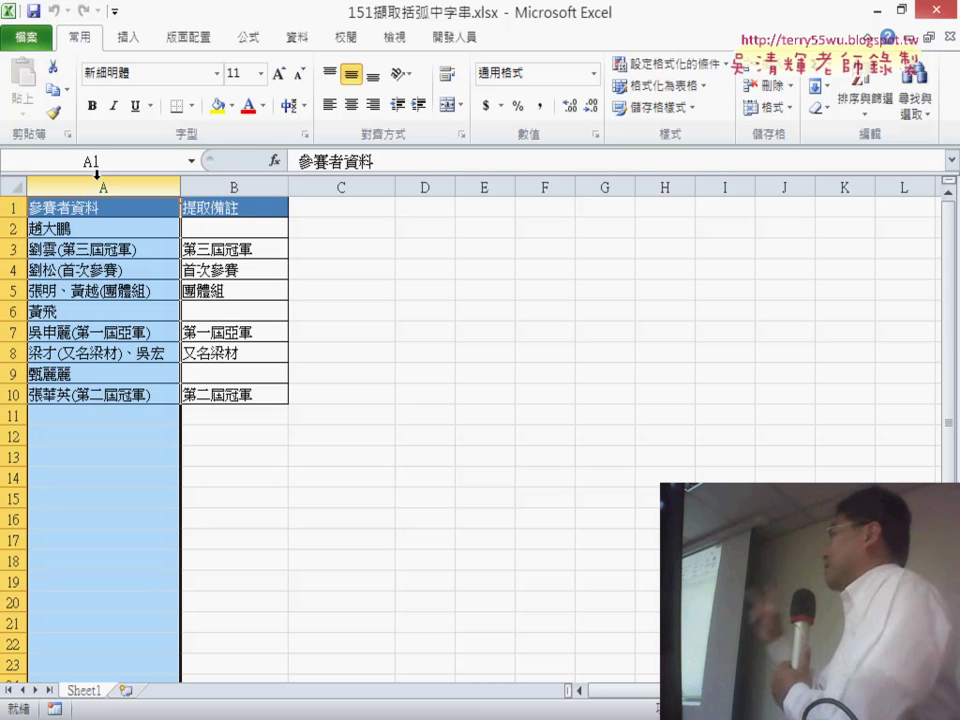
{"action": "left_click", "coordinate": [245, 231]}
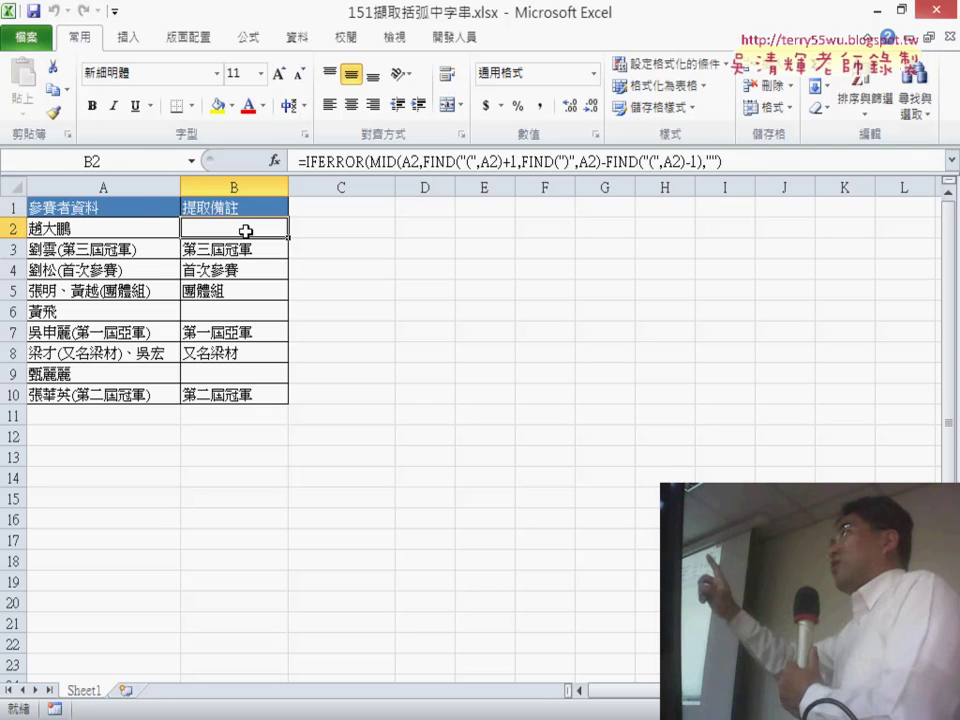
{"action": "left_click_drag", "start_coordinate": [243, 227], "coordinate": [243, 397]}
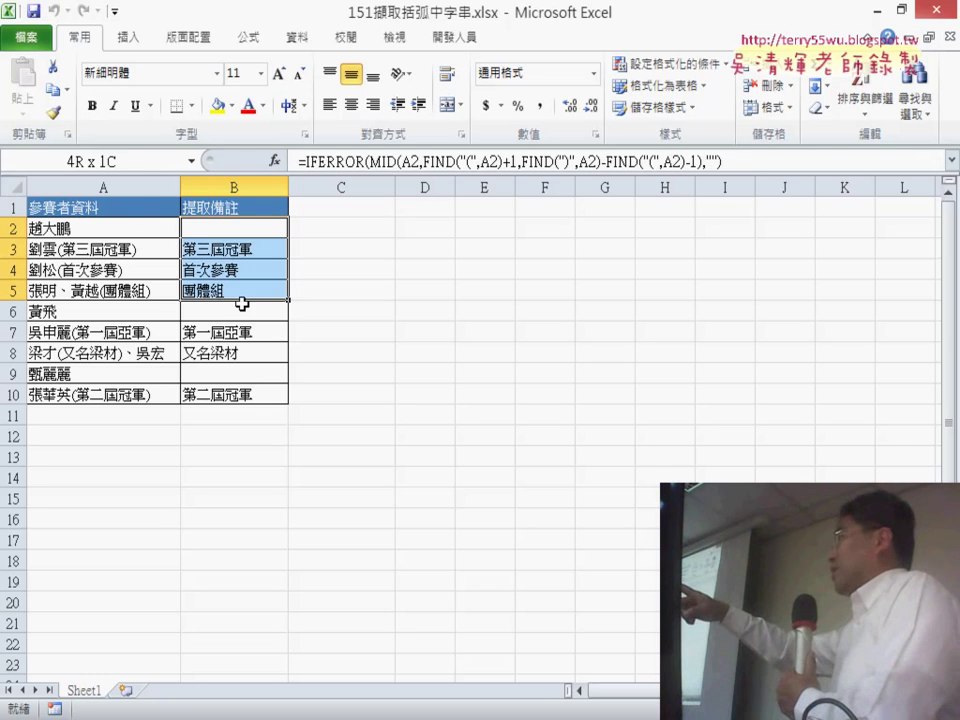
{"action": "key", "text": "Delete"}
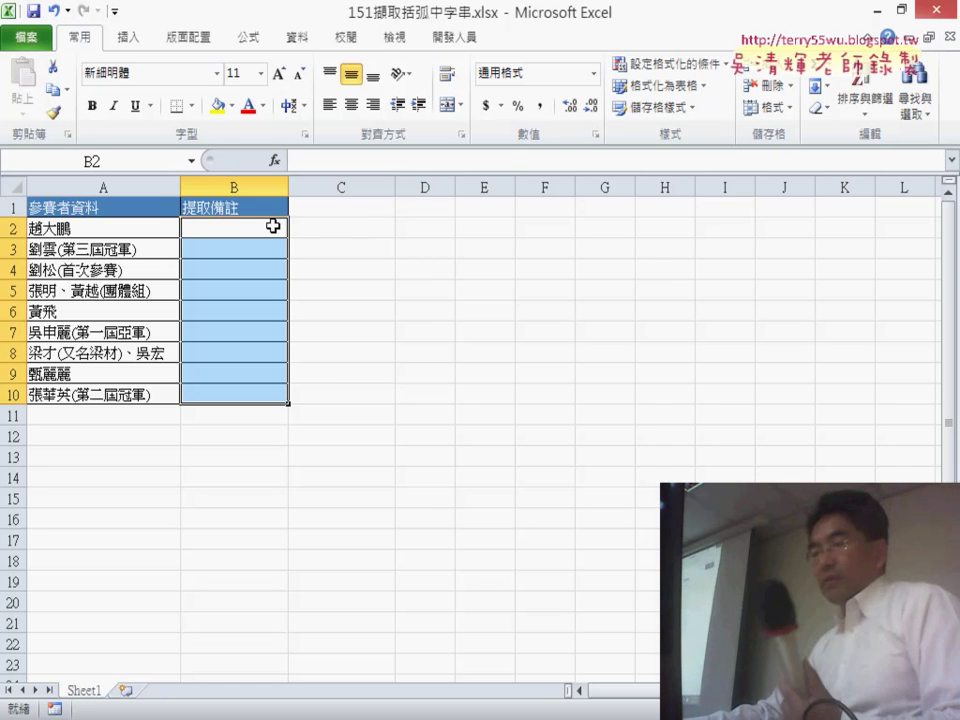
Narrow column C into a thin spacer and widen columns D and E
{"action": "left_click_drag", "start_coordinate": [395, 187], "coordinate": [311, 187]}
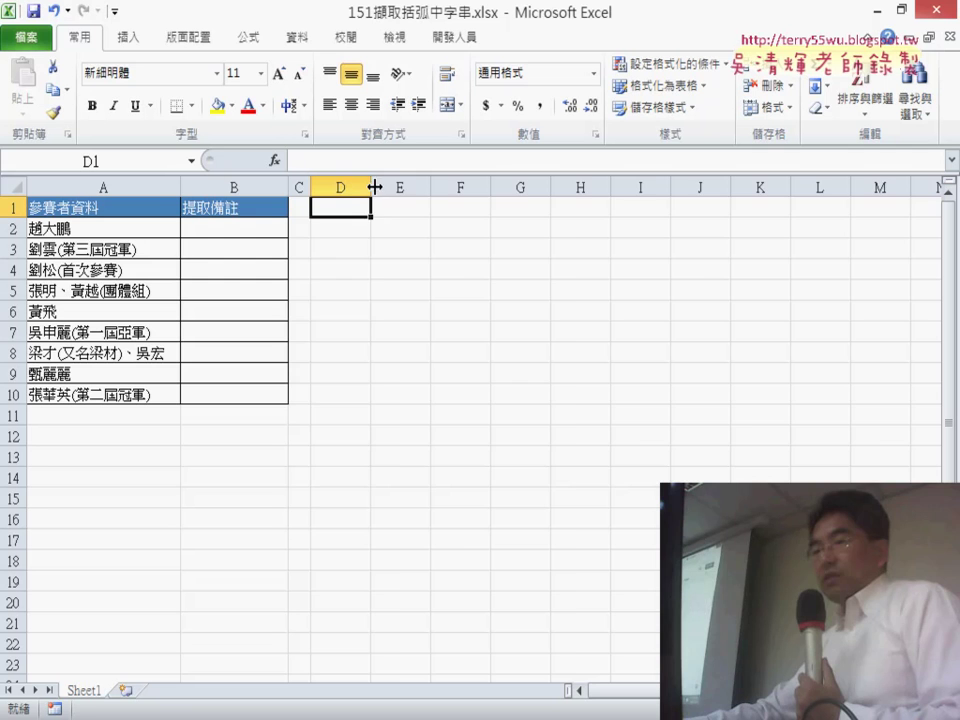
{"action": "left_click_drag", "start_coordinate": [374, 187], "coordinate": [396, 187]}
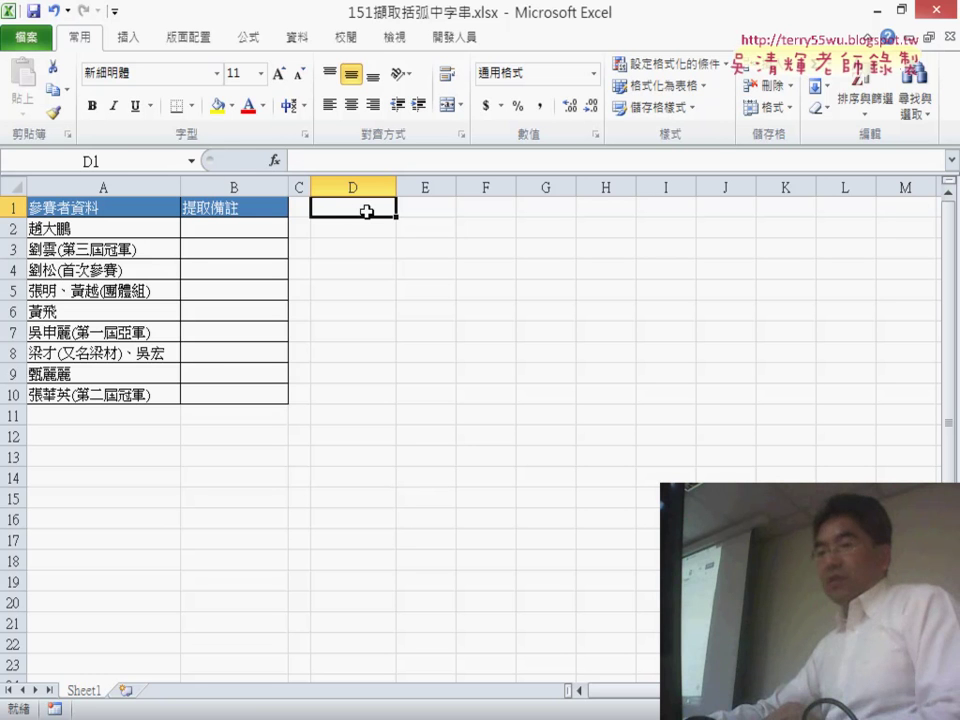
{"action": "left_click", "coordinate": [444, 206]}
{"action": "left_click_drag", "start_coordinate": [456, 187], "coordinate": [471, 187]}
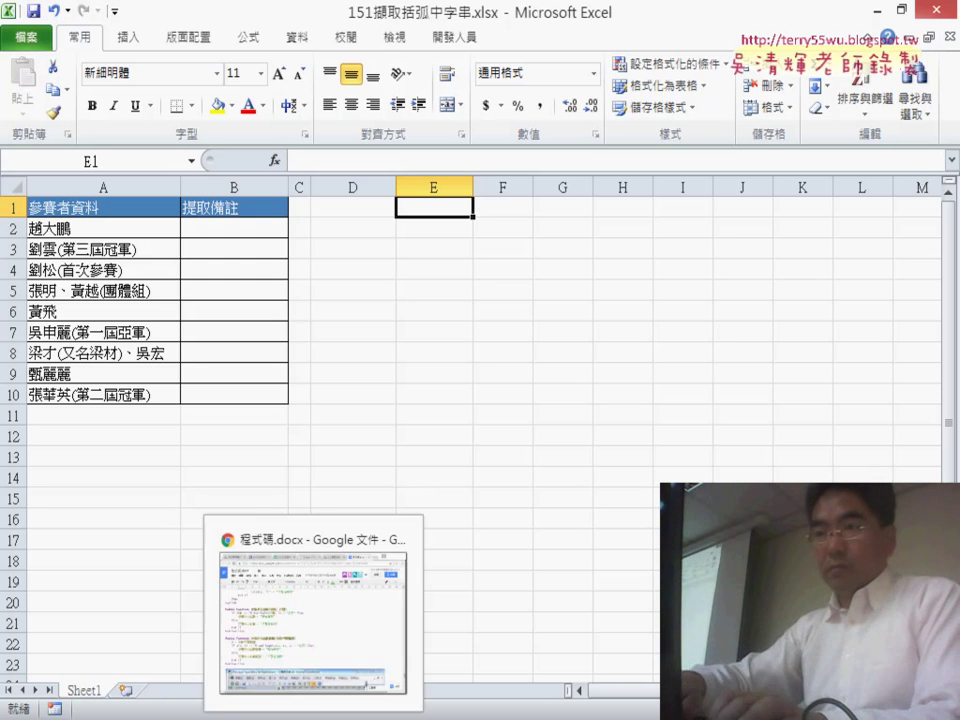
In Chrome, close the code document and browse Drive into the 01 lessons folder
{"action": "left_click", "coordinate": [321, 662]}
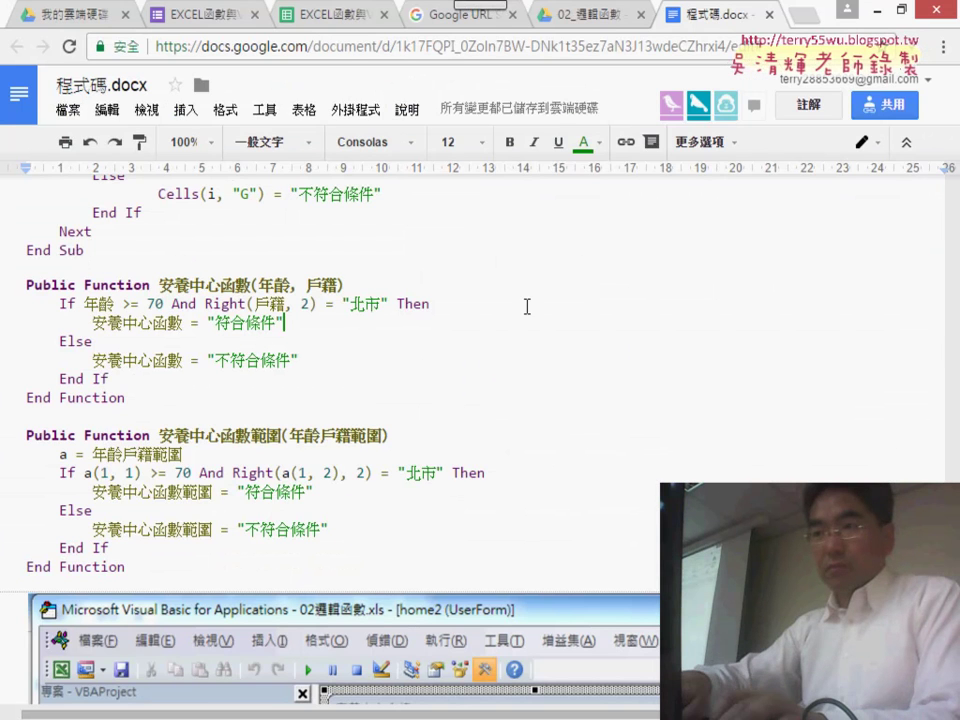
{"action": "left_click", "coordinate": [768, 15]}
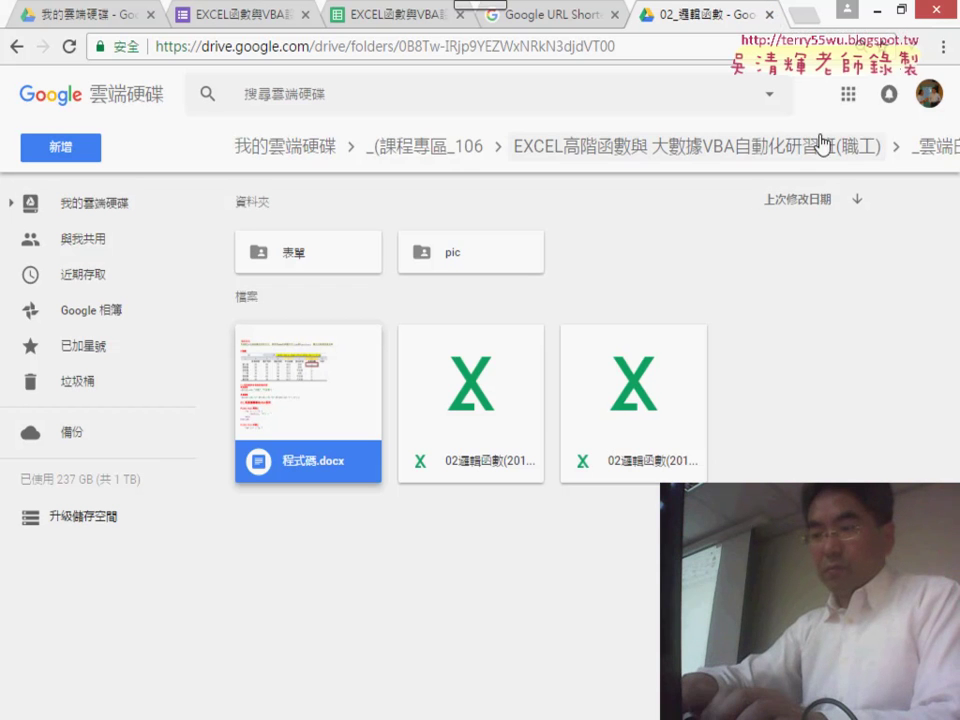
{"action": "left_click", "coordinate": [933, 150]}
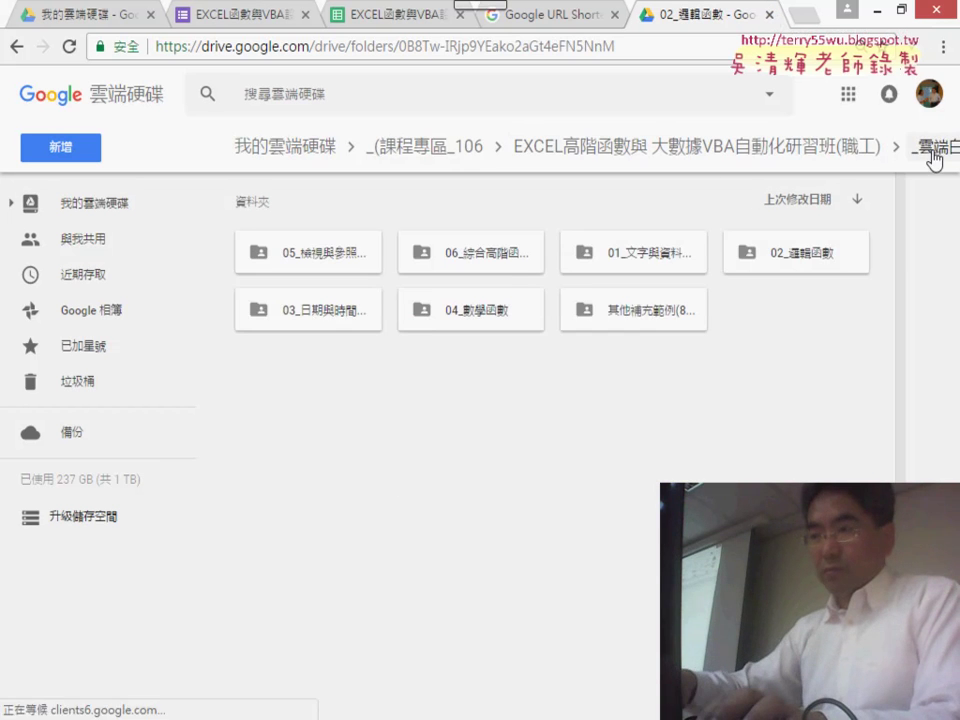
{"action": "double_click", "coordinate": [580, 254]}
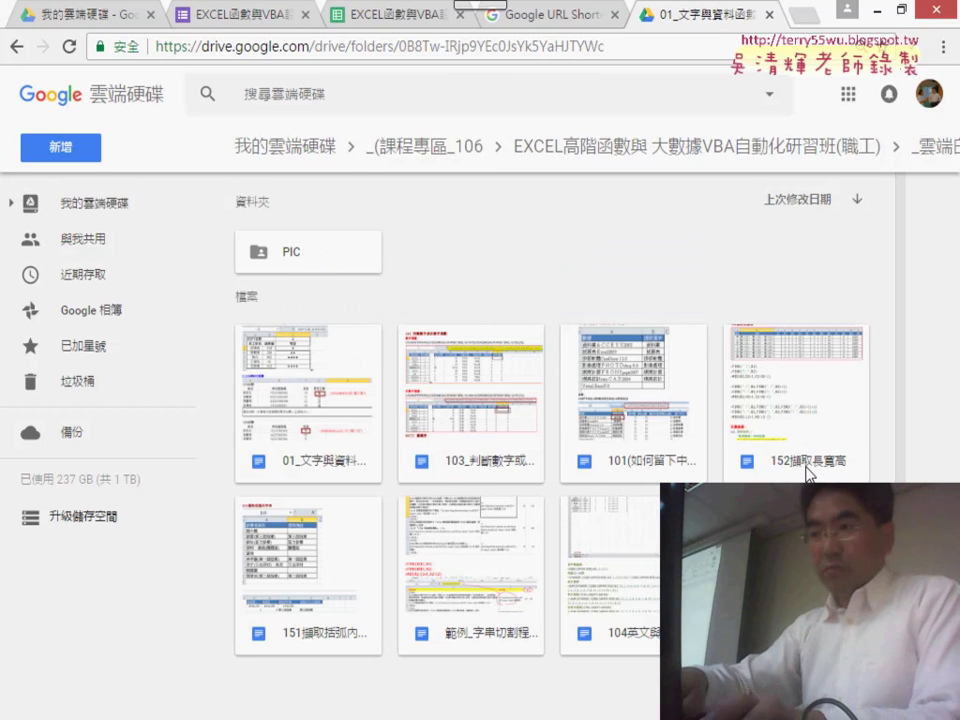
Open the 151擷取括弧內字串 guide, scroll to its formulas, and return to Excel
{"action": "double_click", "coordinate": [364, 574]}
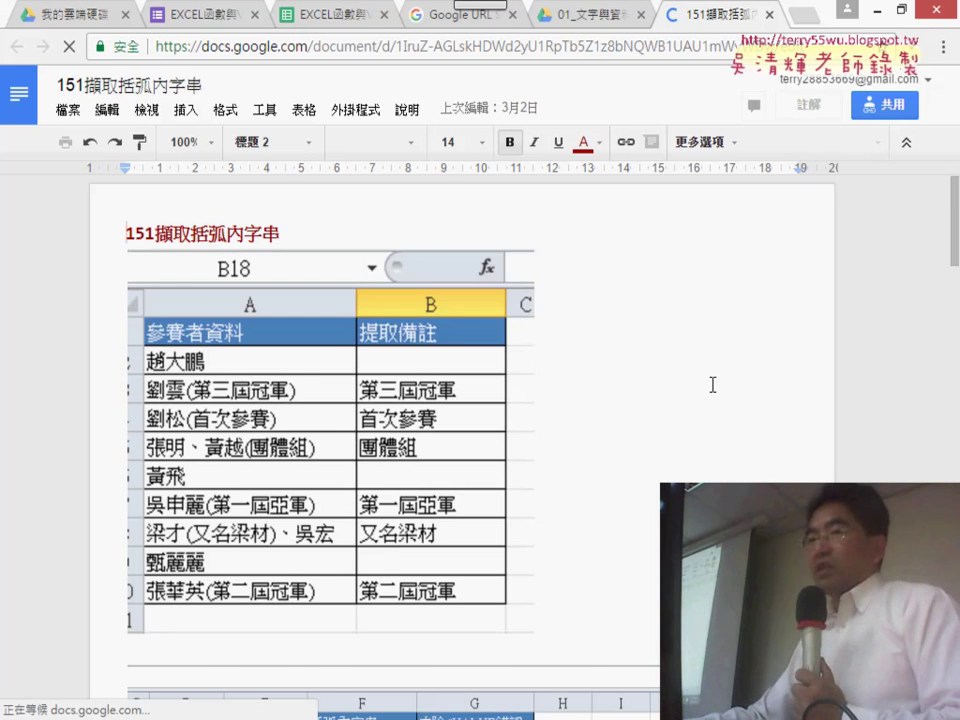
{"action": "scroll", "coordinate": [713, 385], "scroll_direction": "down", "scroll_amount": 3}
{"action": "scroll", "coordinate": [713, 385], "scroll_direction": "down", "scroll_amount": 4}
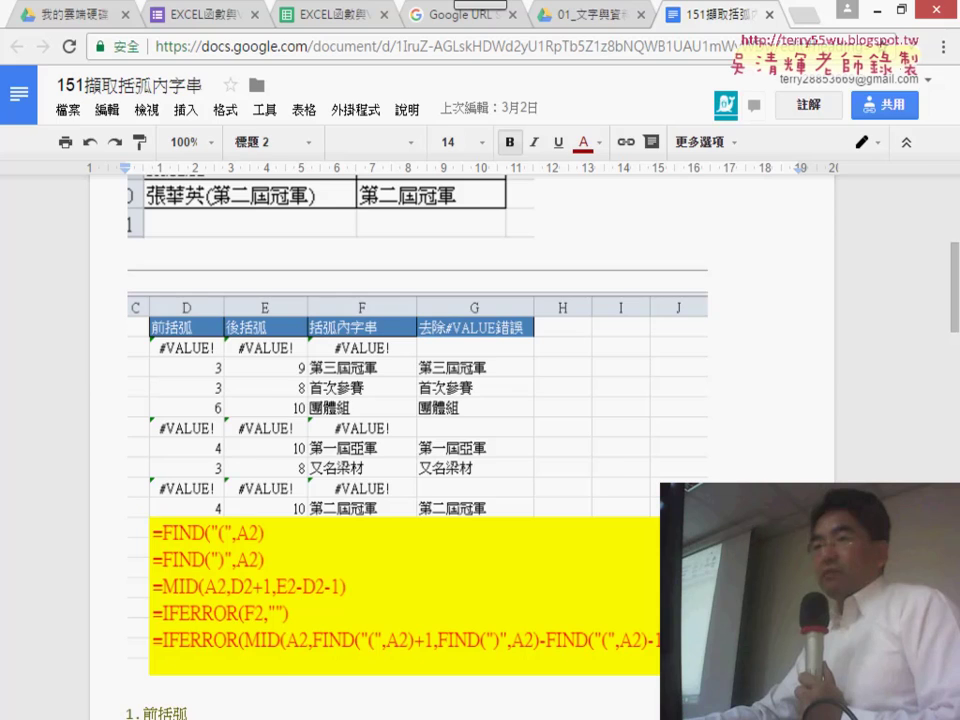
{"action": "key", "text": "alt+Tab"}
Type the headers 前括弧, 後括弧, 括弧內 and 去除錯誤 into D1, E1, F1 and G1
{"action": "left_click", "coordinate": [350, 208]}
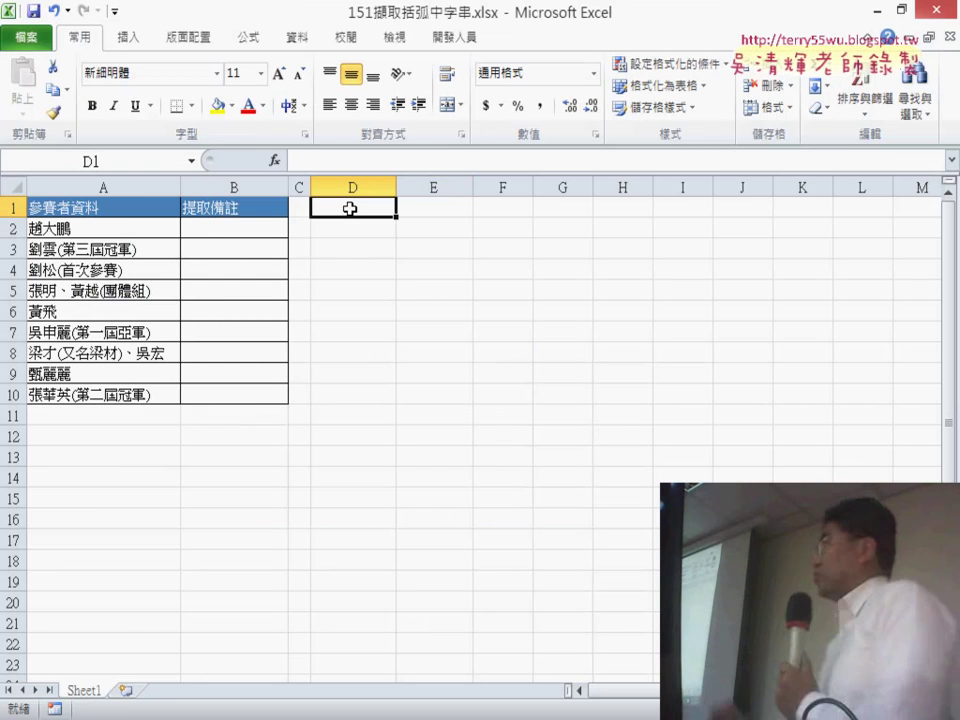
{"action": "type", "text": "ㄧ"}
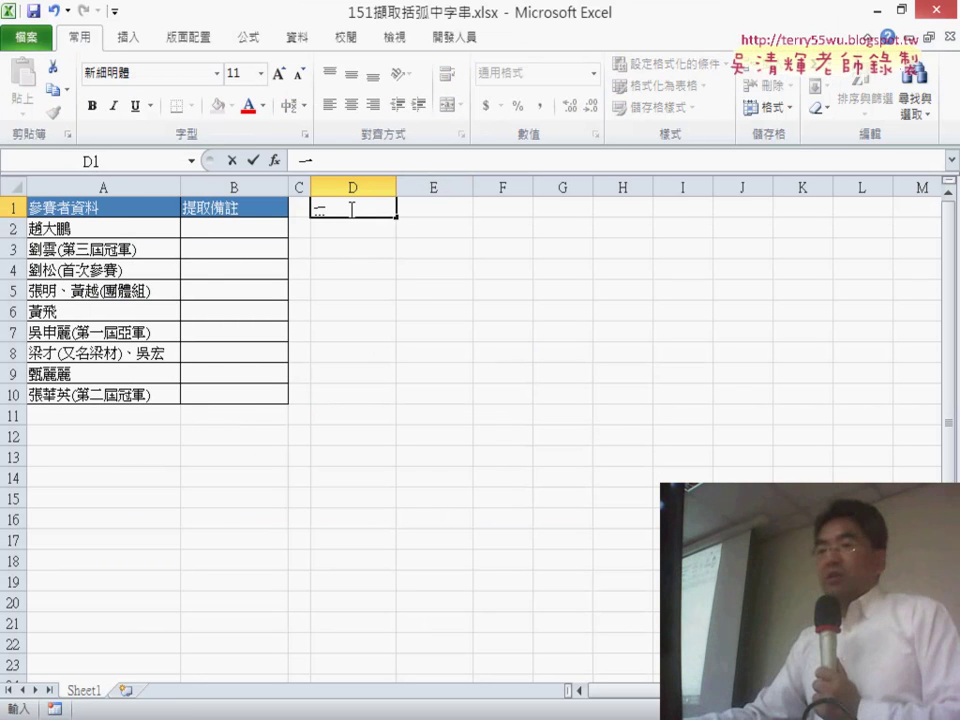
{"action": "type", "text": "誇"}
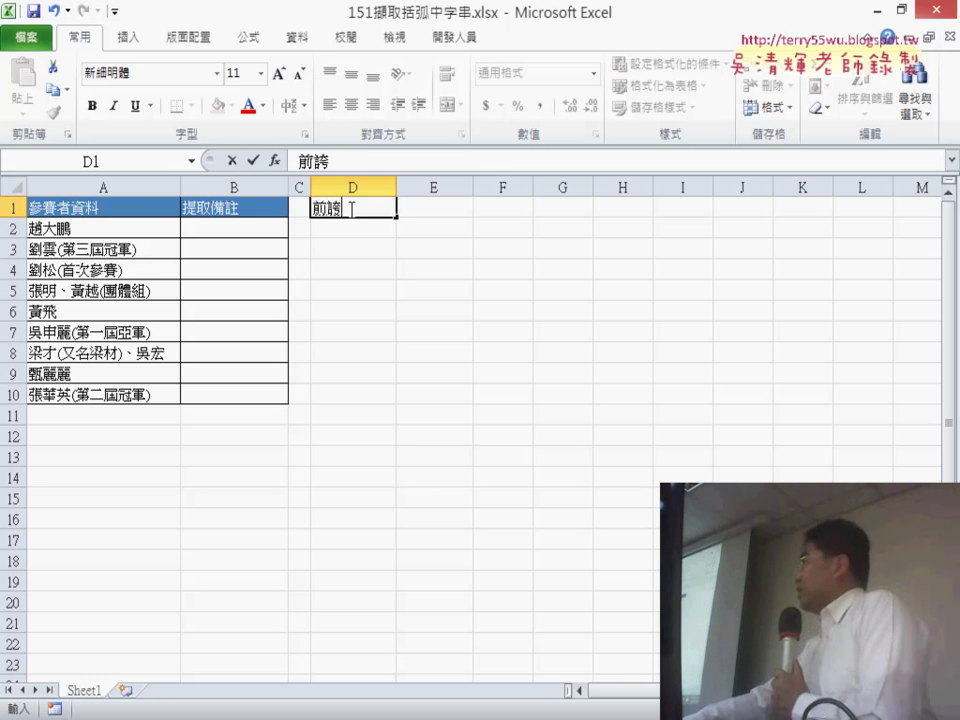
{"action": "type", "text": "胡"}
{"action": "key", "text": "BackSpace"}
{"action": "key", "text": "BackSpace"}
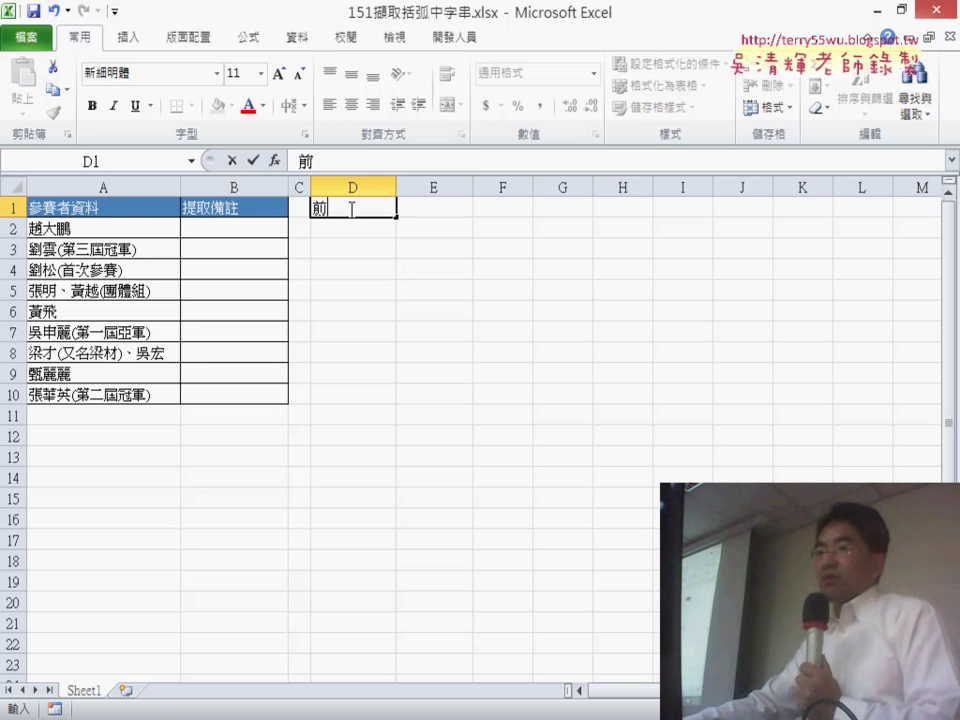
{"action": "type", "text": "括弧"}
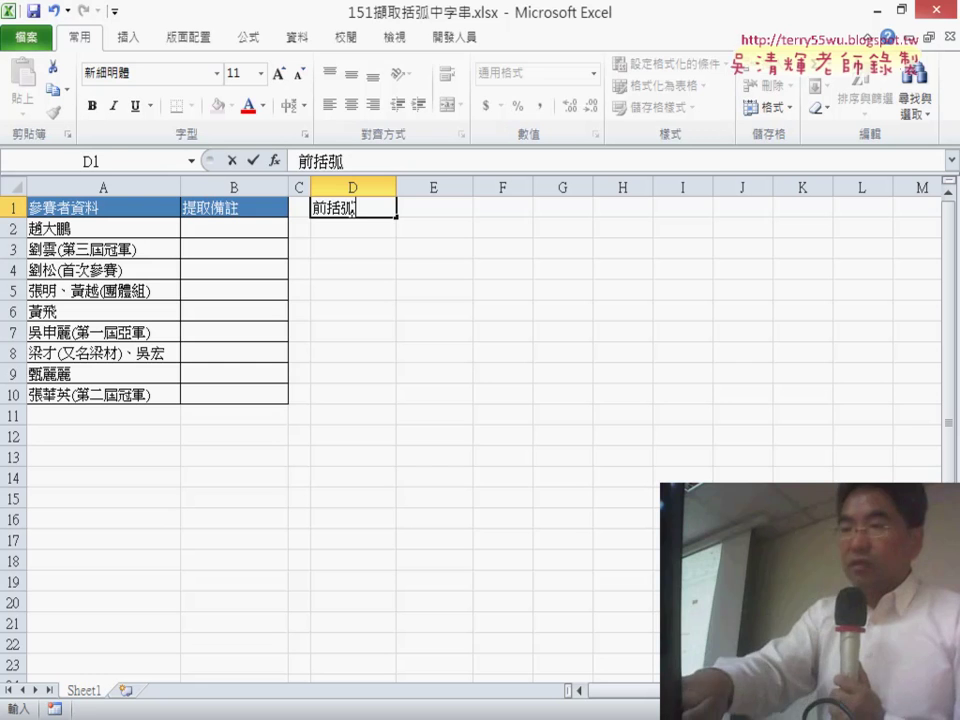
{"action": "key", "text": "Tab"}
{"action": "type", "text": "ㄏ"}
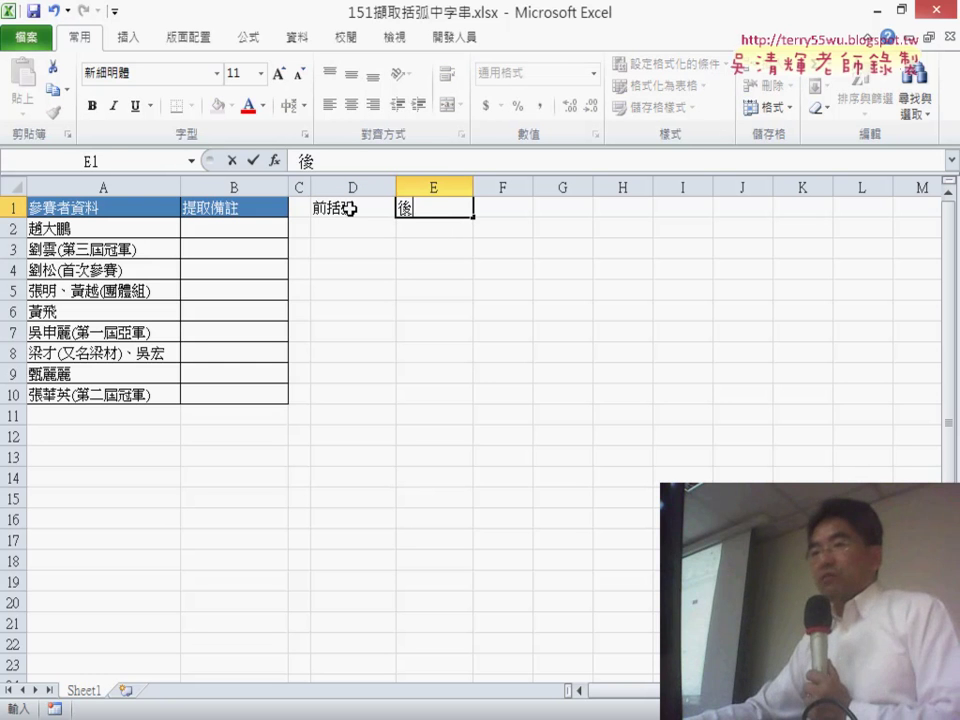
{"action": "type", "text": "瓜"}
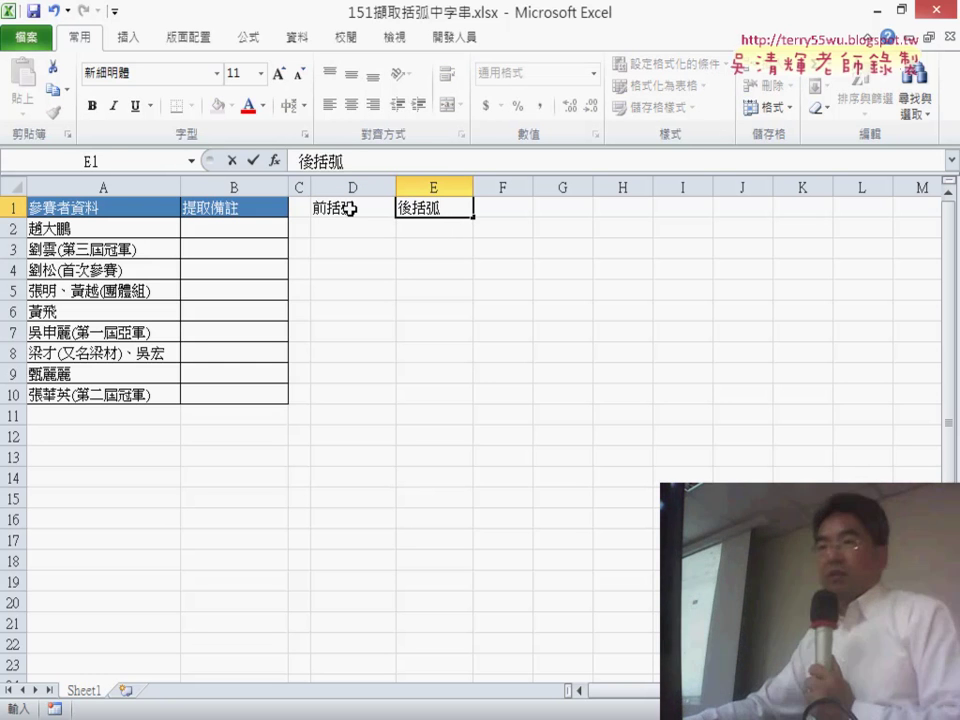
{"action": "key", "text": "Tab"}
{"action": "type", "text": "ㄍㄨ"}
{"action": "type", "text": "弧內"}
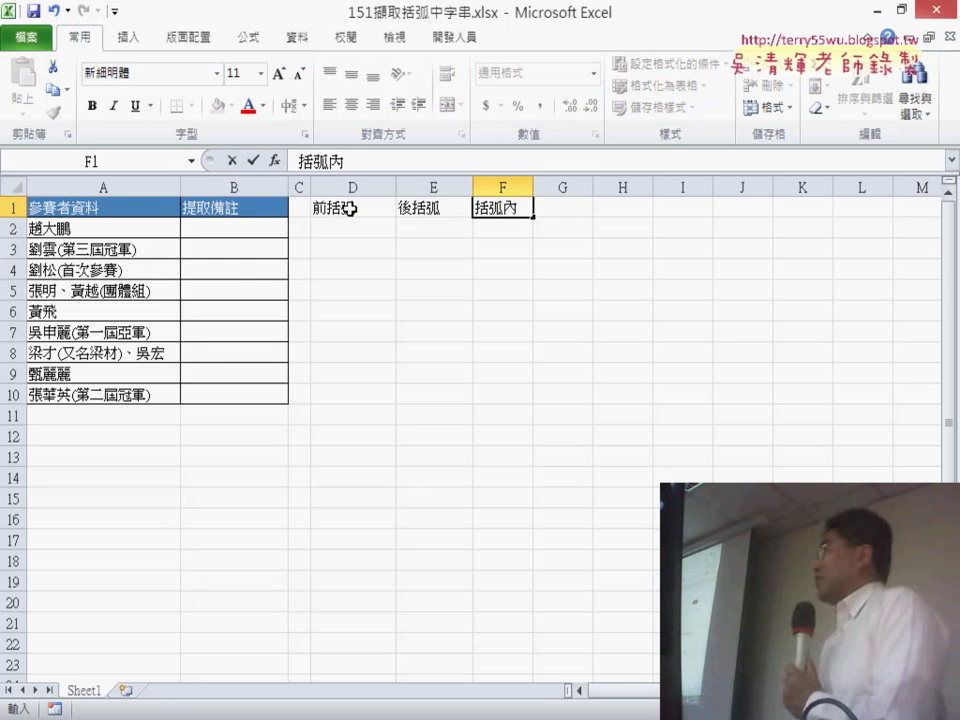
{"action": "key", "text": "Tab"}
{"action": "type", "text": "去"}
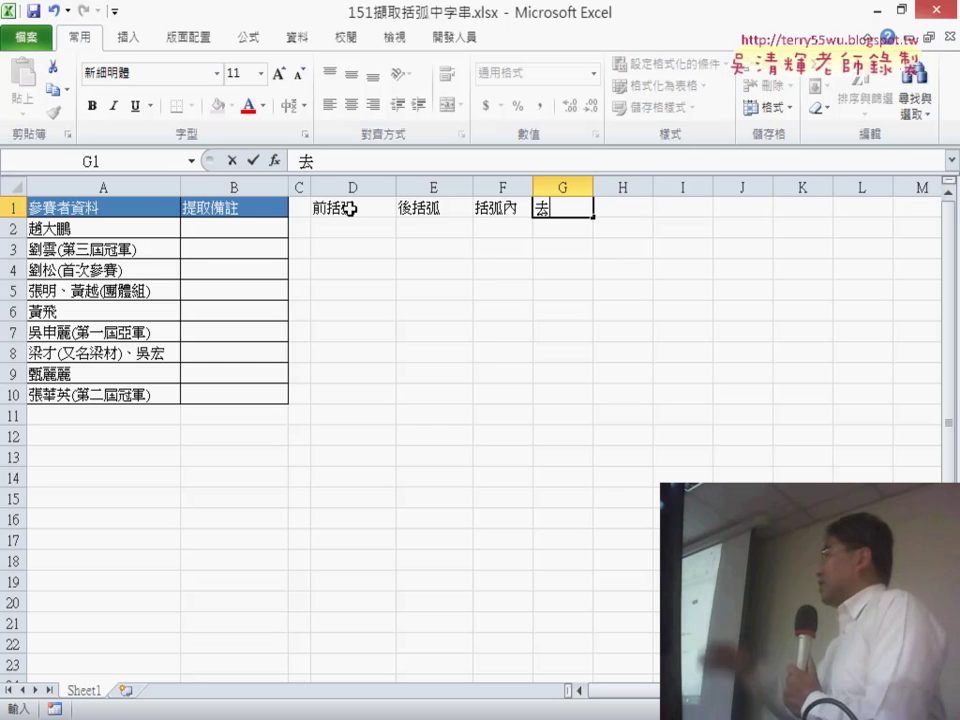
{"action": "type", "text": "ㄨ除"}
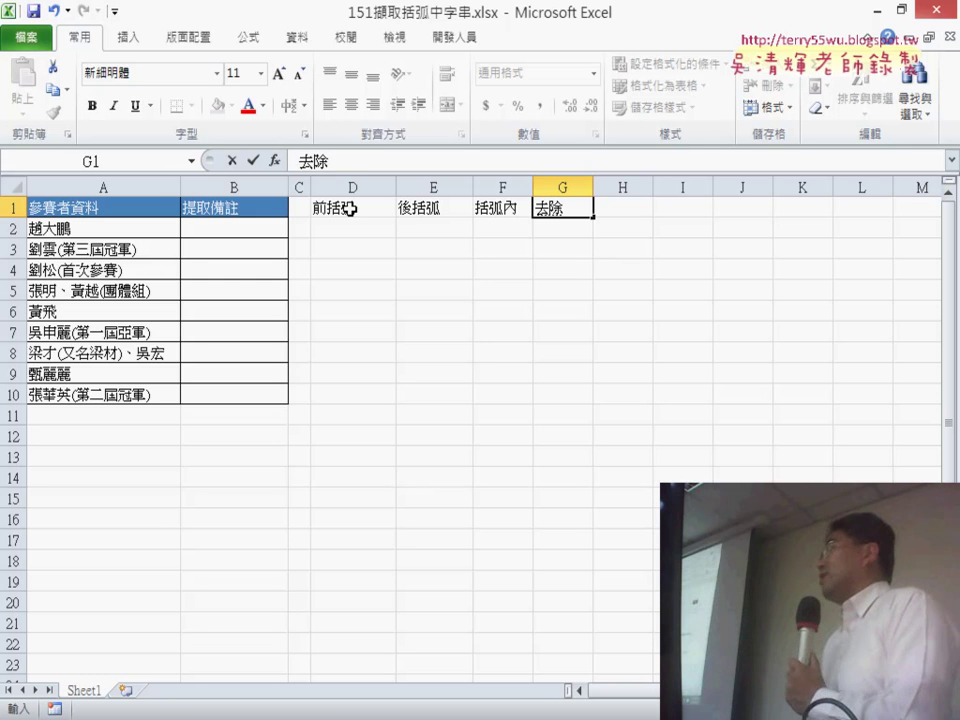
{"action": "type", "text": "錯"}
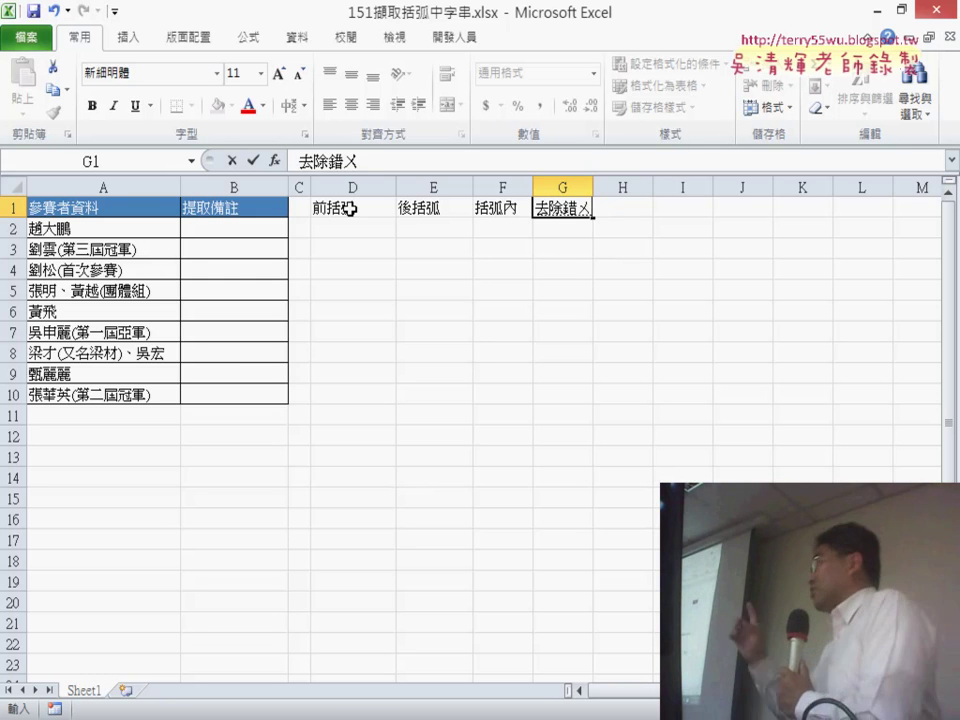
{"action": "type", "text": "誤"}
{"action": "key", "text": "Return"}
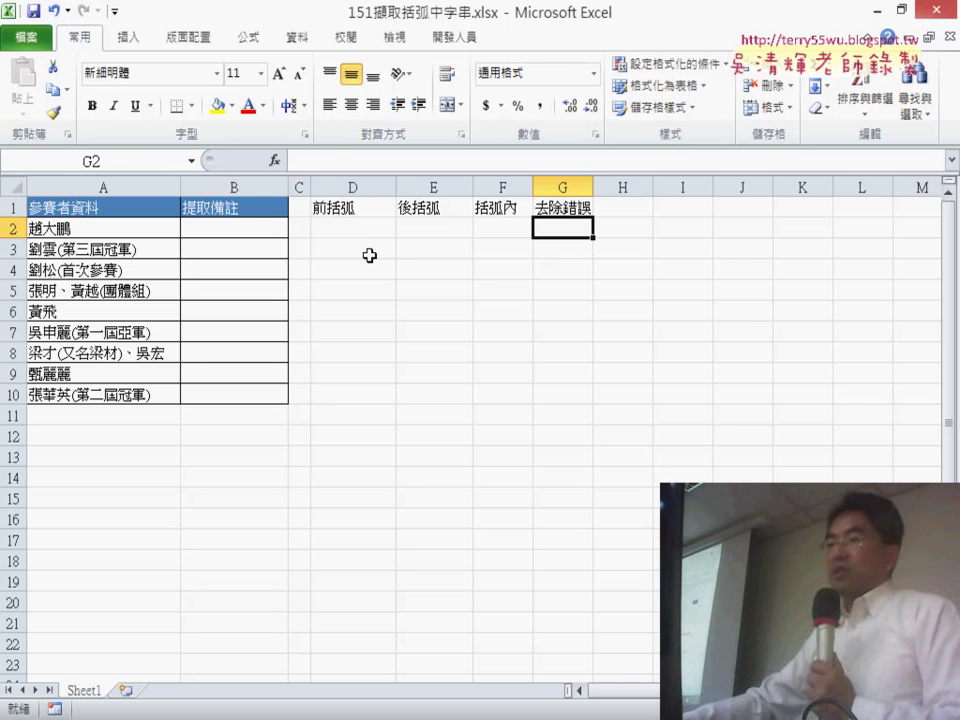
{"action": "left_click_drag", "start_coordinate": [327, 208], "coordinate": [557, 201]}
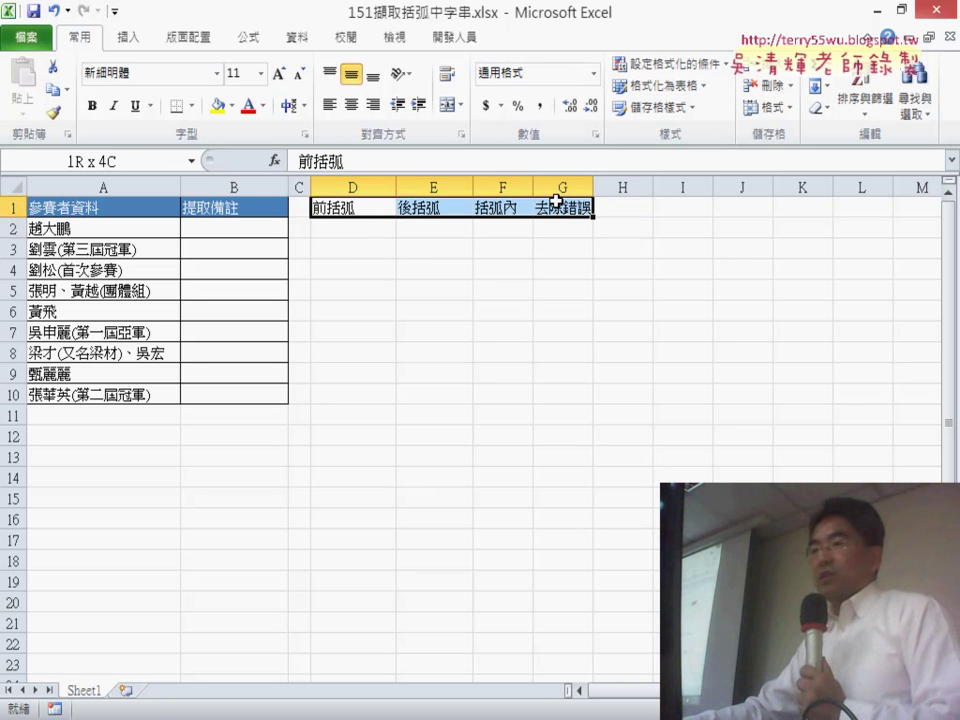
{"action": "left_click", "coordinate": [208, 210]}
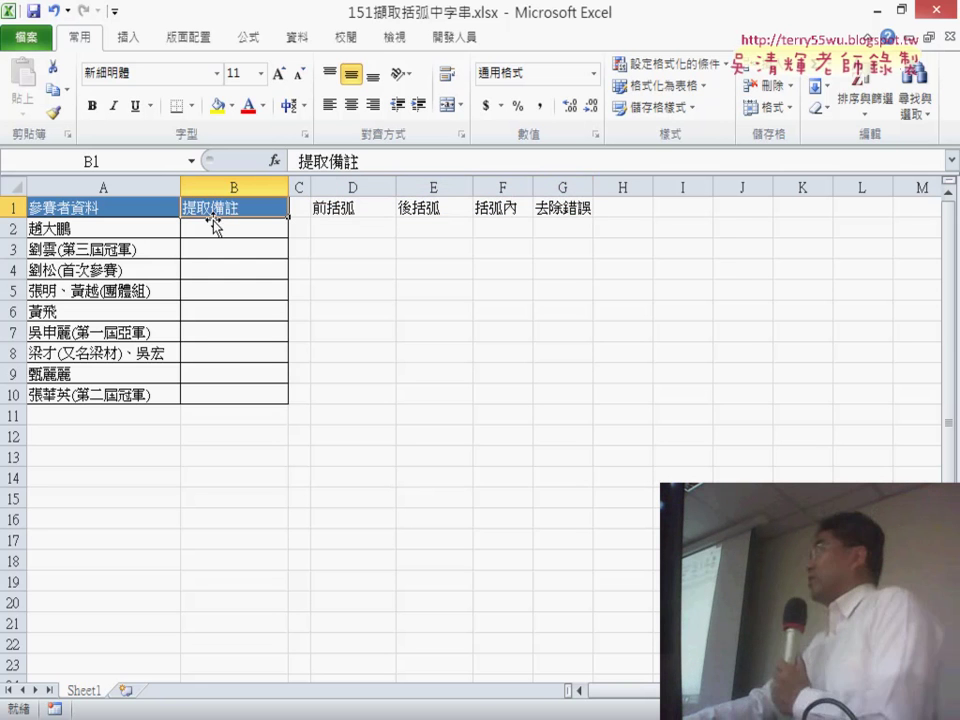
{"action": "left_click", "coordinate": [53, 113]}
{"action": "left_click_drag", "start_coordinate": [321, 207], "coordinate": [566, 208]}
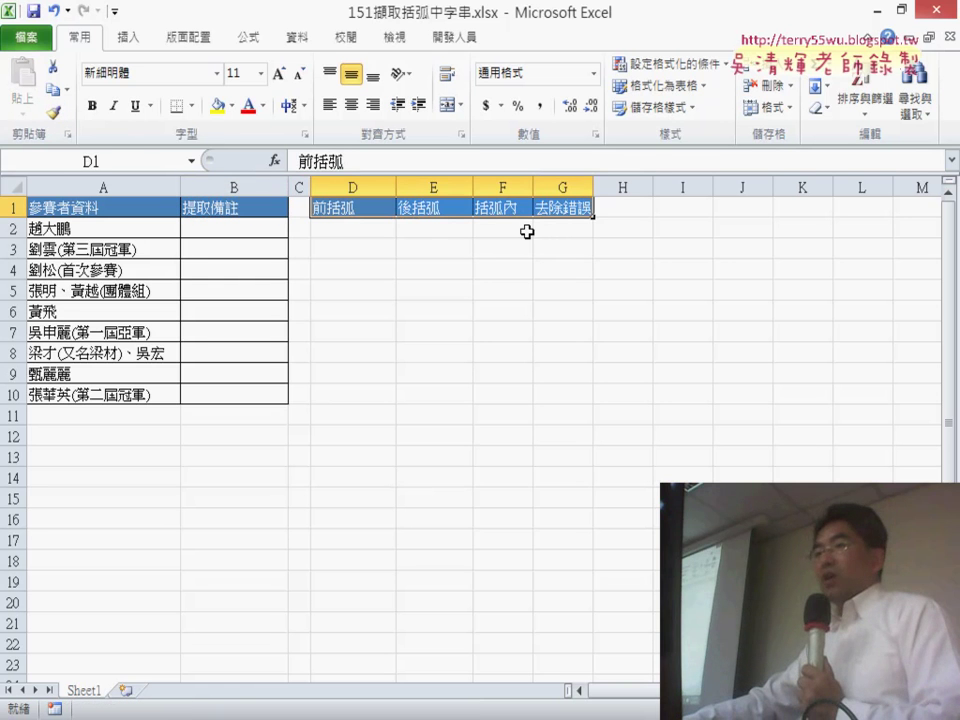
{"action": "left_click", "coordinate": [348, 223]}
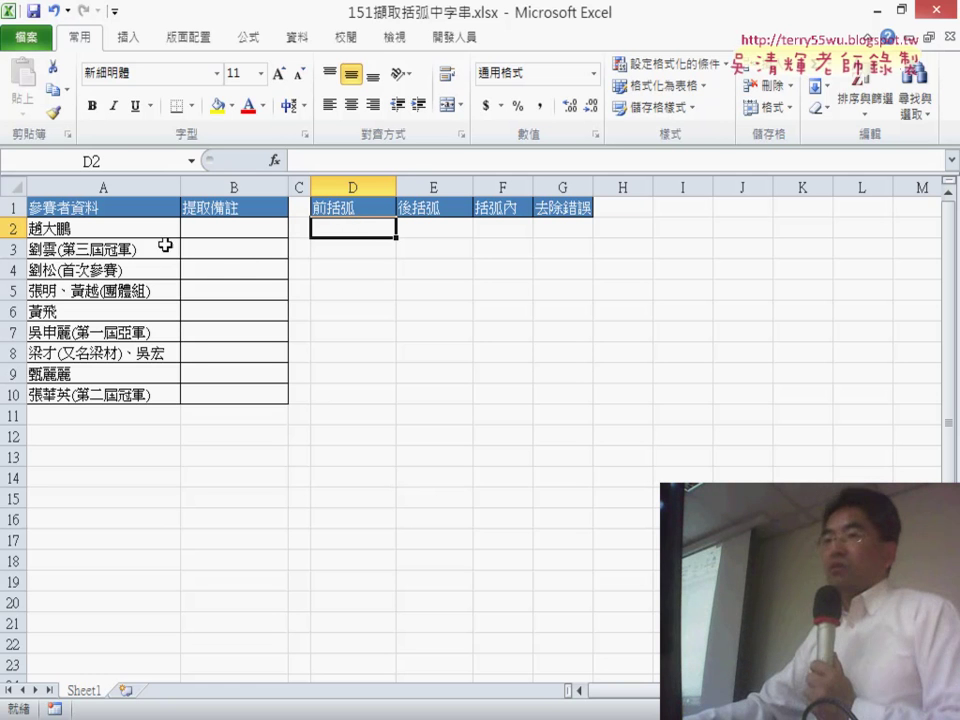
{"action": "left_click", "coordinate": [350, 246]}
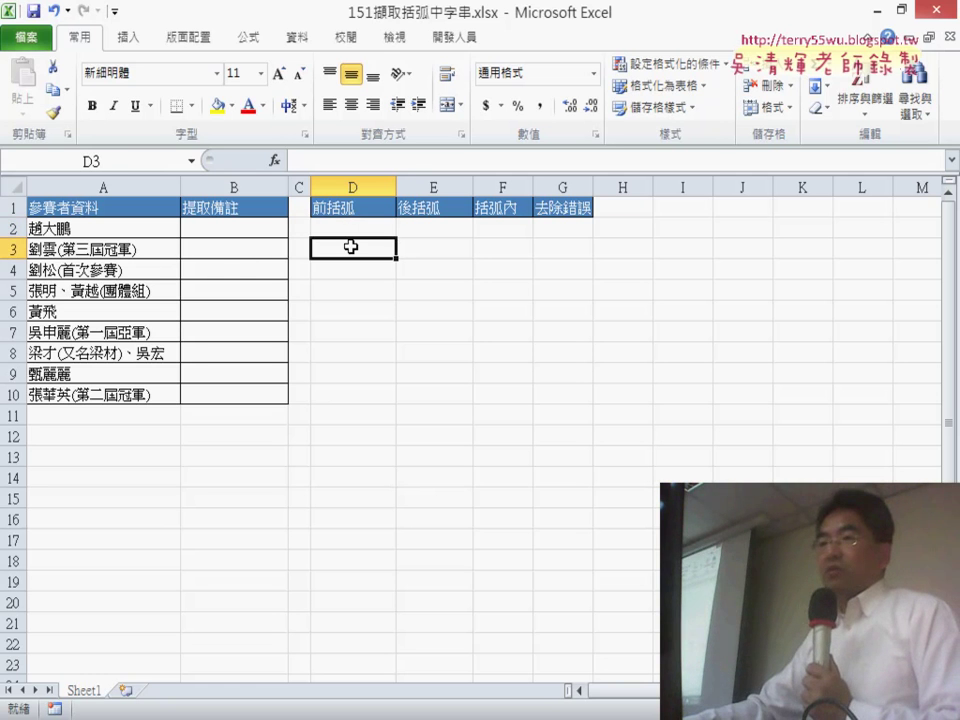
{"action": "left_click", "coordinate": [350, 230]}
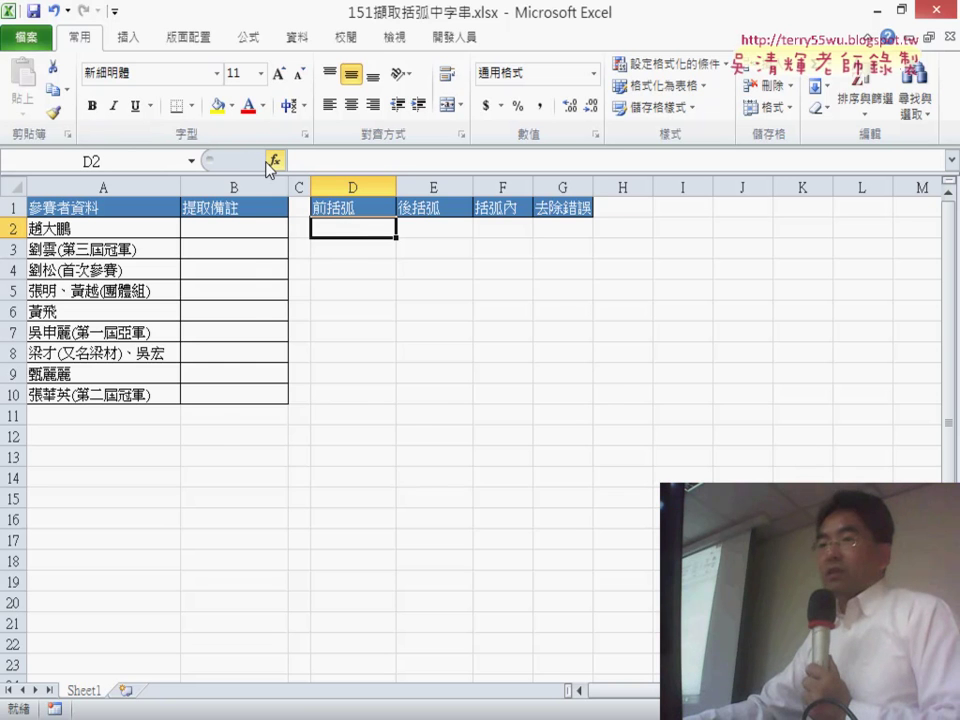
Insert the FIND function into D2 from the Text category
{"action": "left_click", "coordinate": [272, 161]}
{"action": "left_click", "coordinate": [437, 282]}
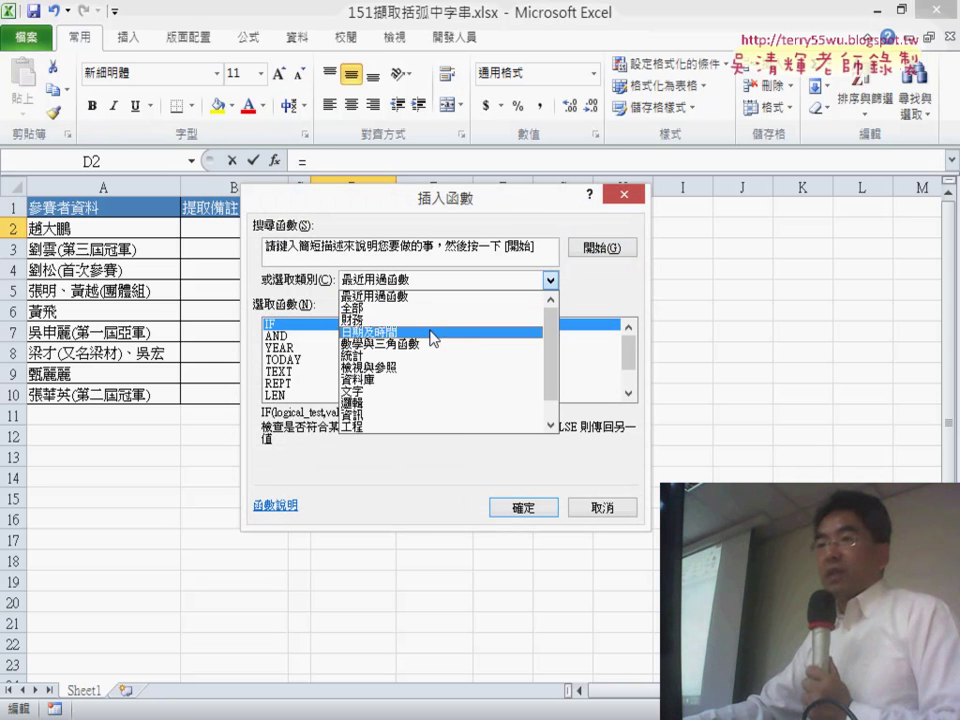
{"action": "left_click", "coordinate": [437, 392]}
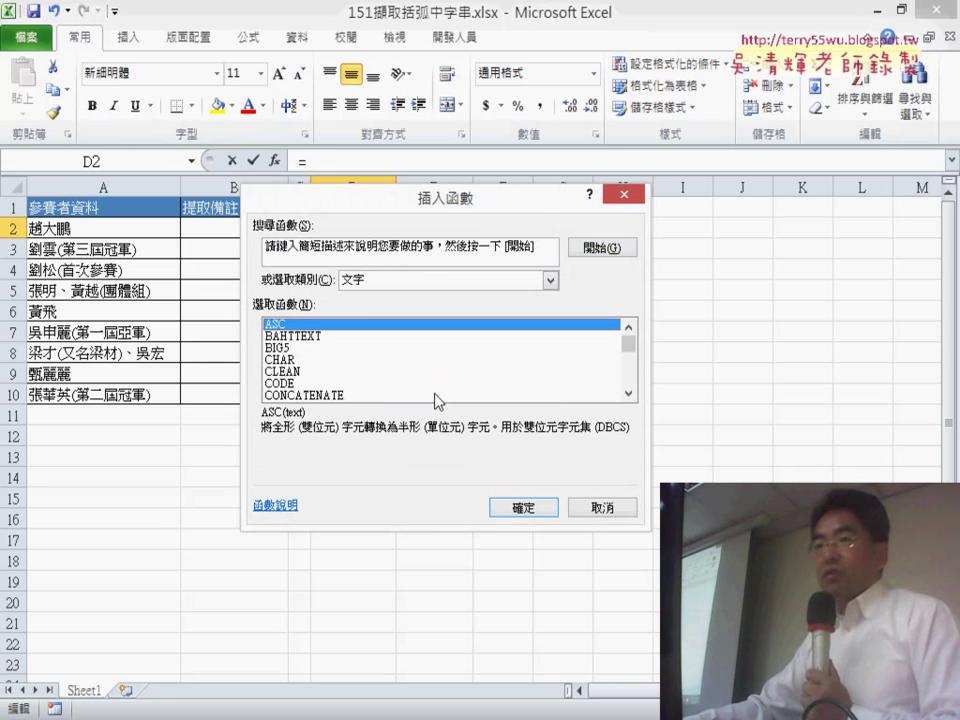
{"action": "left_click", "coordinate": [628, 393]}
{"action": "left_click", "coordinate": [628, 393]}
{"action": "left_click", "coordinate": [318, 360]}
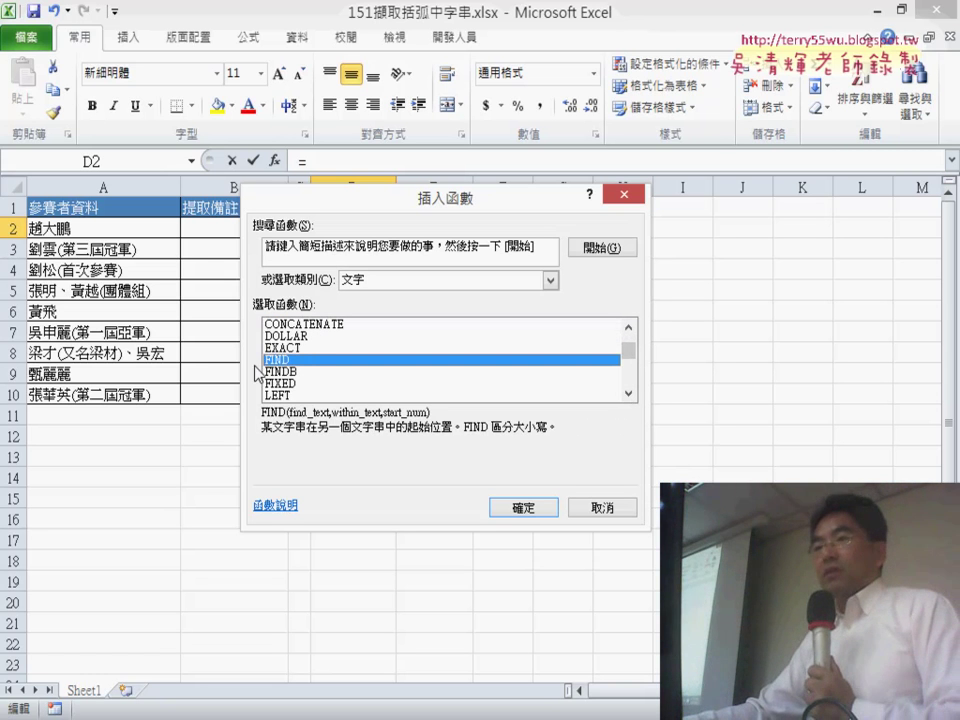
{"action": "left_click", "coordinate": [522, 508]}
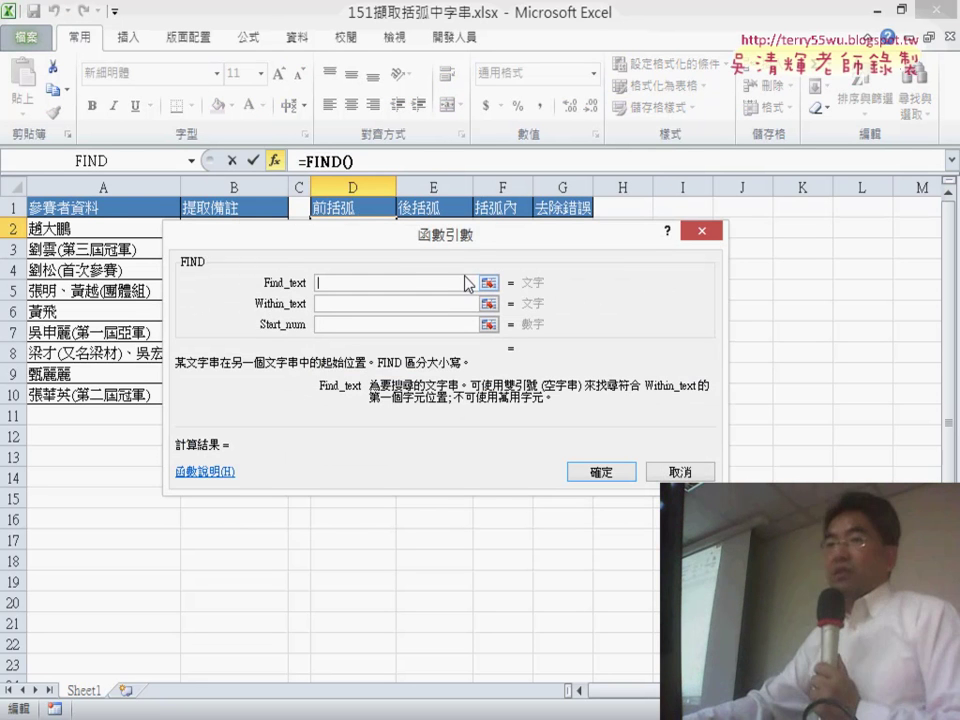
Set FIND to search "(" within A2, then fill D2 down to D10
{"action": "left_click_drag", "start_coordinate": [445, 260], "coordinate": [557, 313]}
{"action": "type", "text": "("}
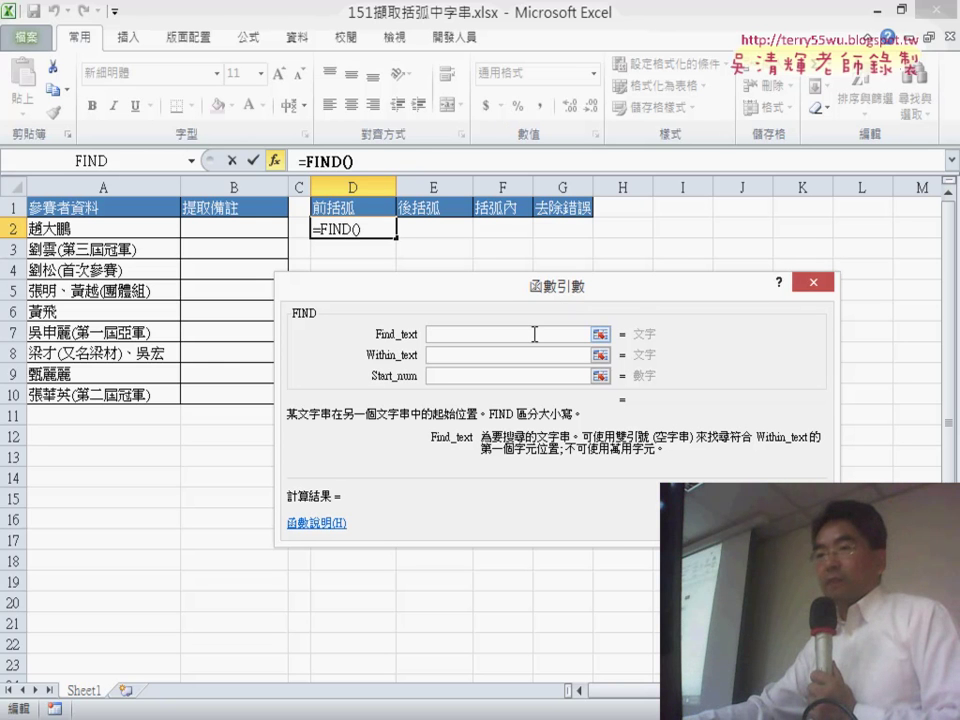
{"action": "left_click", "coordinate": [465, 356]}
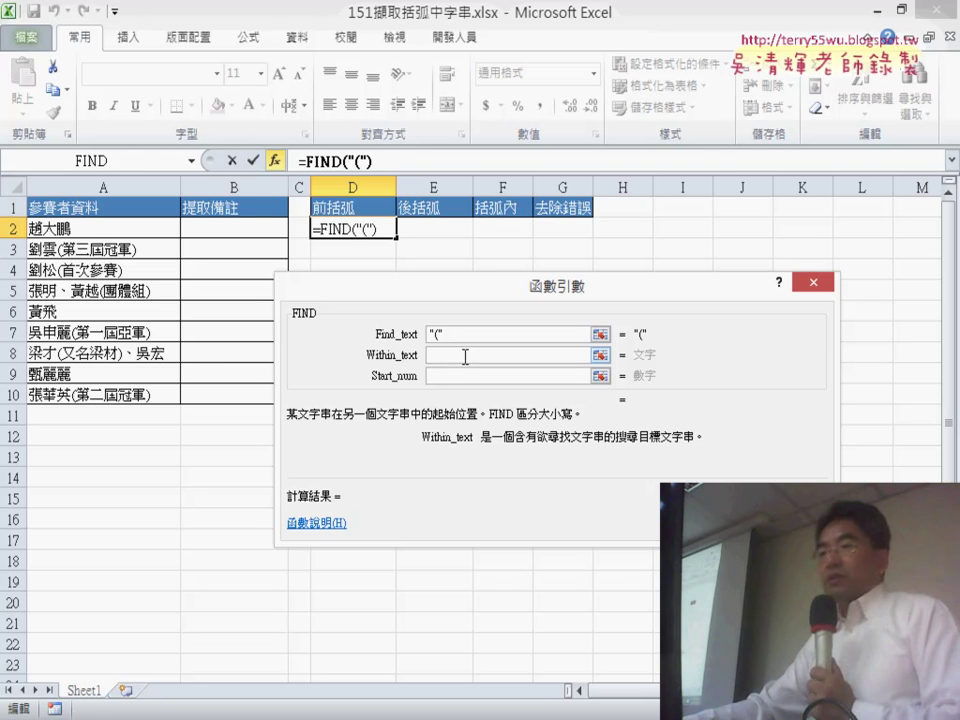
{"action": "left_click", "coordinate": [98, 227]}
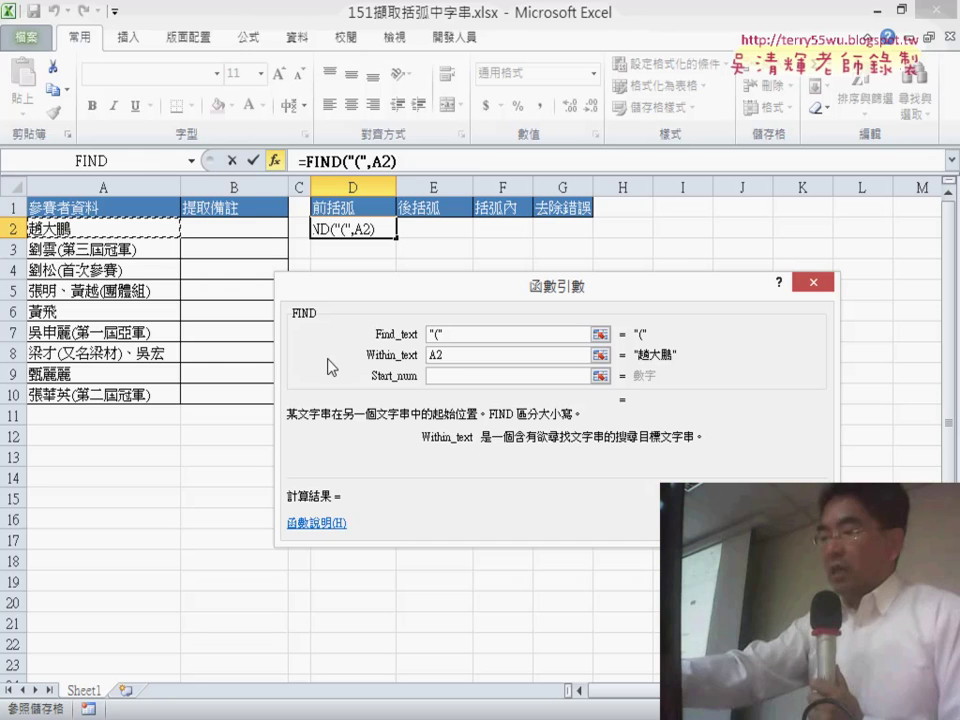
{"action": "left_click", "coordinate": [466, 377]}
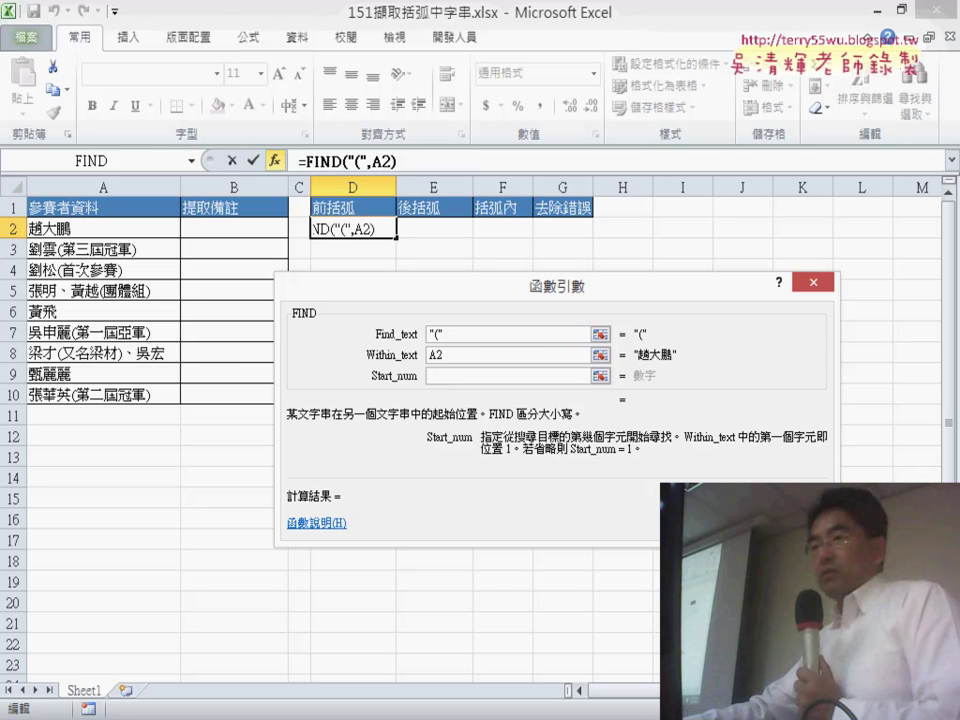
{"action": "key", "text": "Return"}
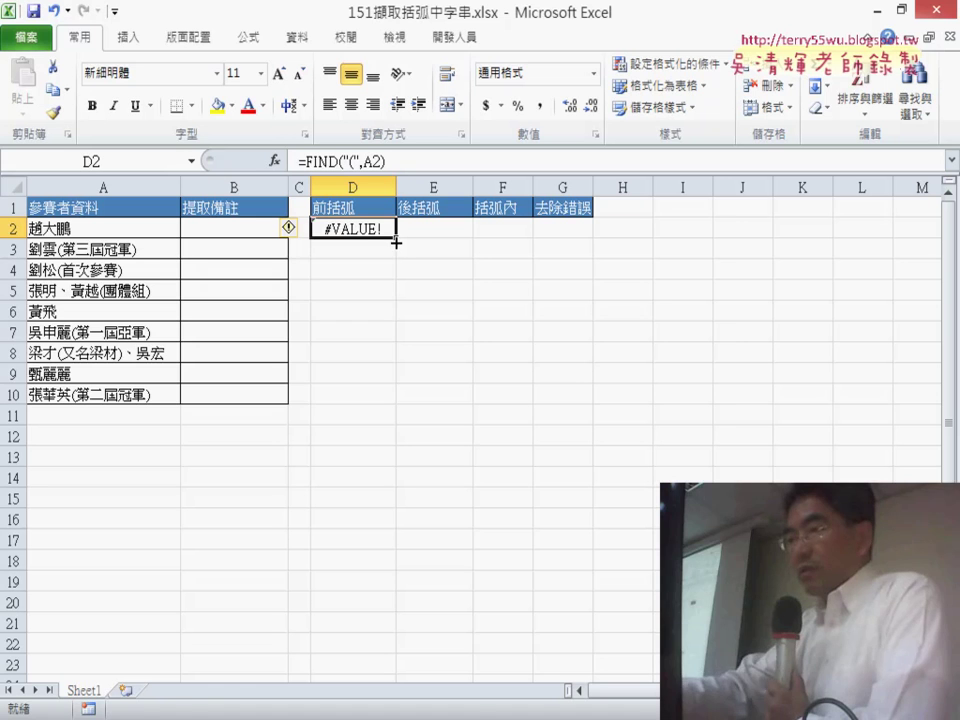
{"action": "left_click_drag", "start_coordinate": [396, 241], "coordinate": [397, 402]}
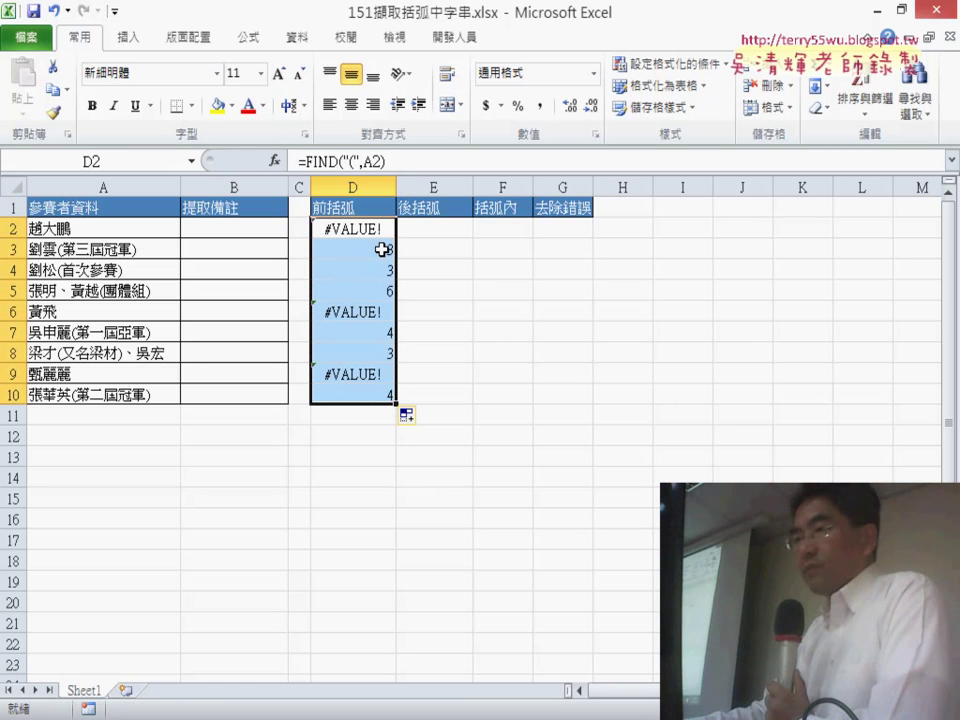
{"action": "left_click_drag", "start_coordinate": [382, 249], "coordinate": [382, 292]}
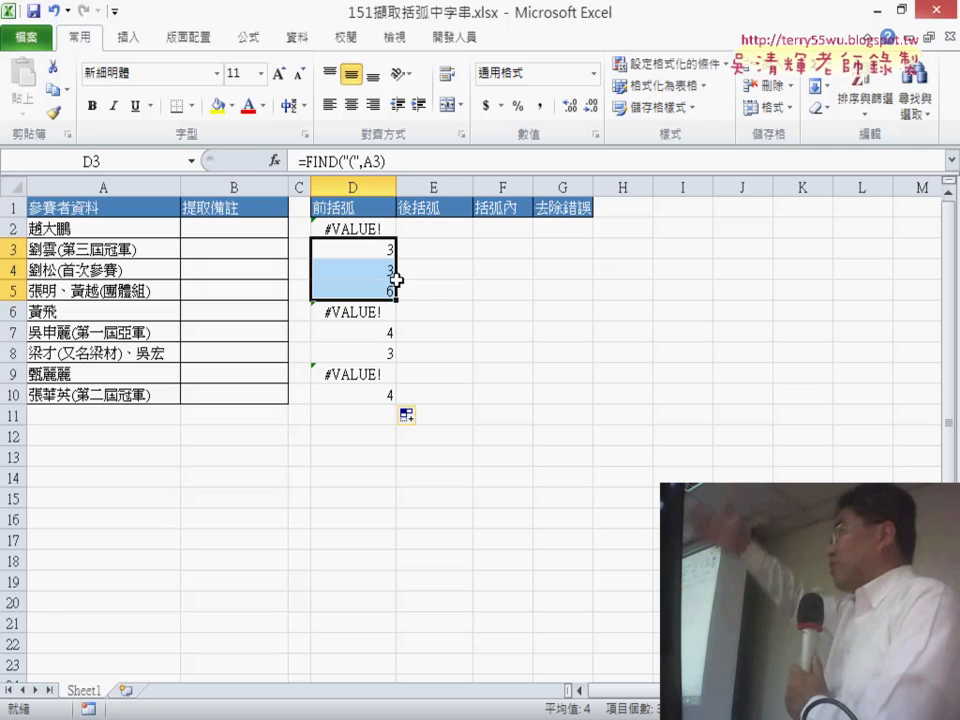
{"action": "left_click", "coordinate": [423, 229]}
Reuse D2's formula as =FIND(")",A2) in E2, fill to E10, and widen column F
{"action": "left_click", "coordinate": [318, 229]}
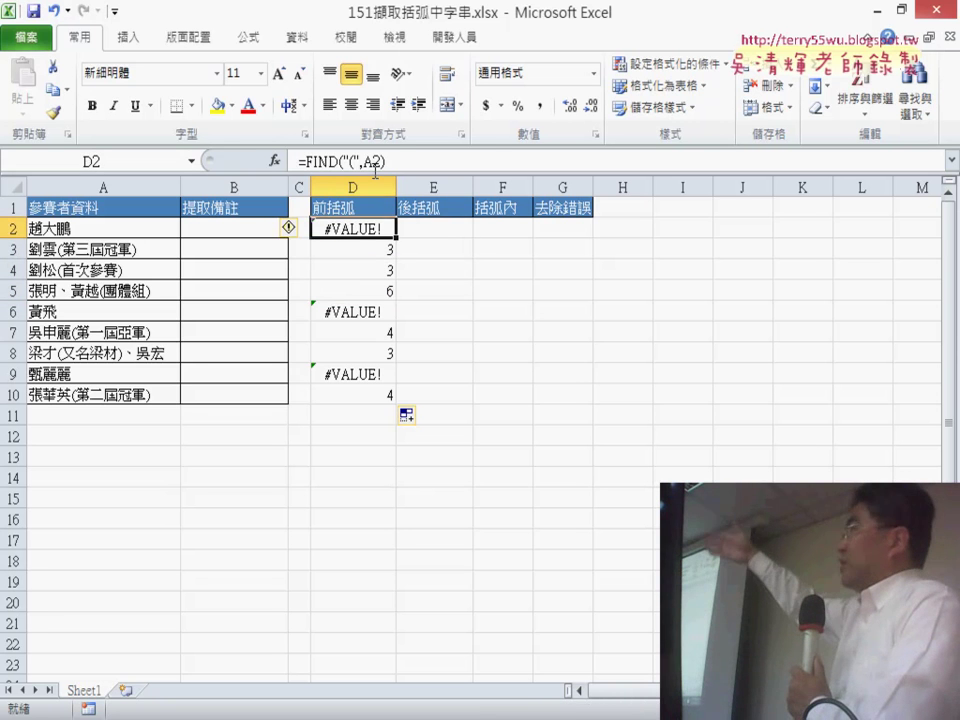
{"action": "key", "text": "F2"}
{"action": "right_click", "coordinate": [328, 161]}
{"action": "left_click", "coordinate": [349, 195]}
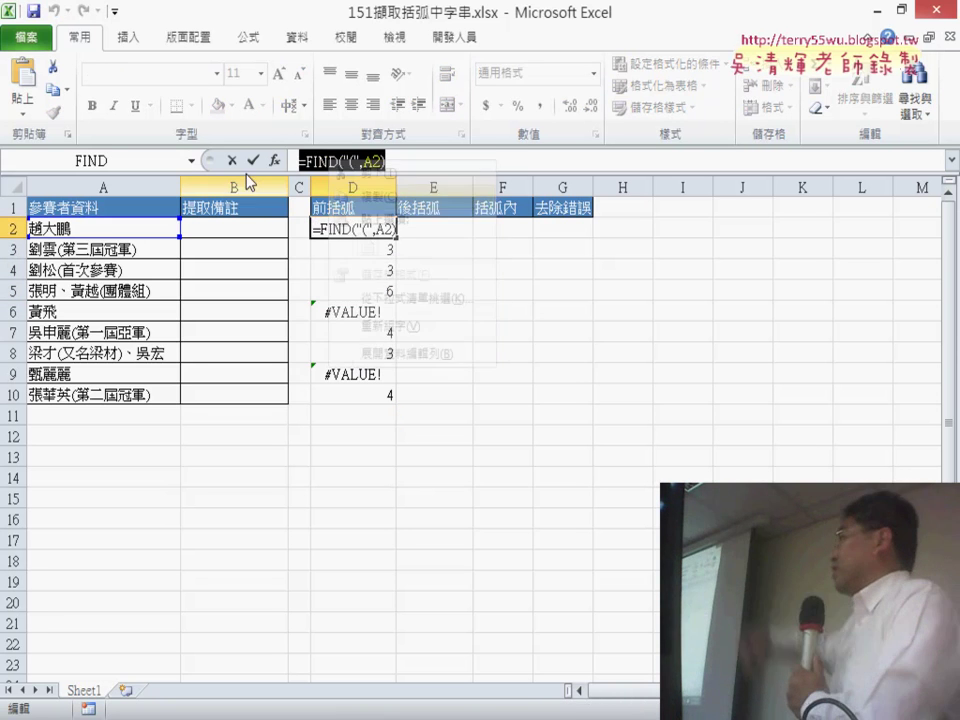
{"action": "key", "text": "Escape"}
{"action": "left_click", "coordinate": [435, 229]}
{"action": "right_click", "coordinate": [360, 163]}
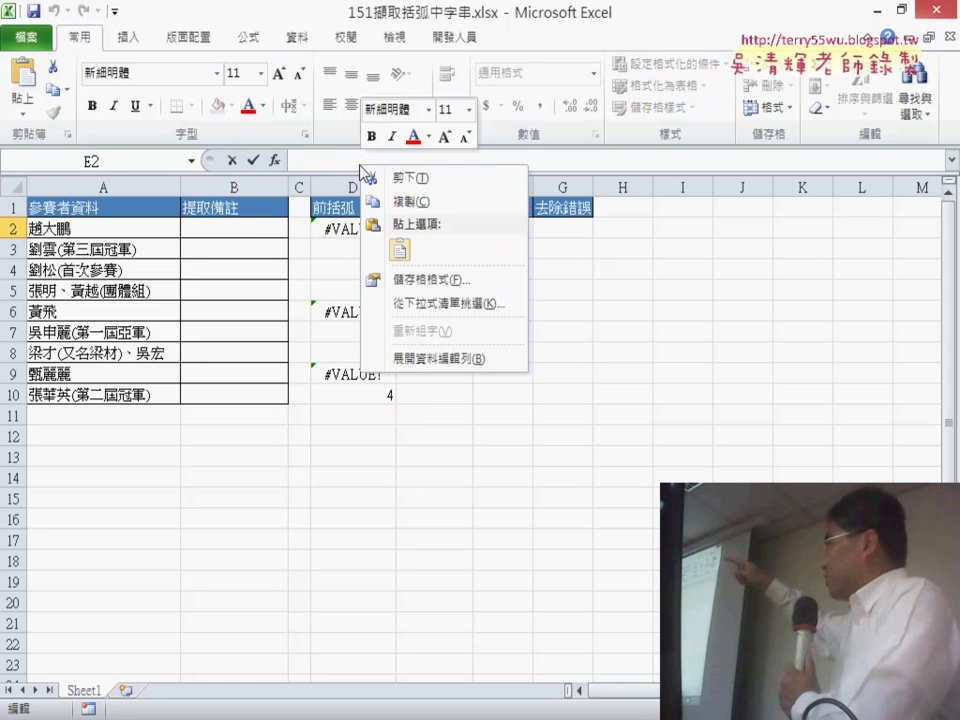
{"action": "left_click", "coordinate": [400, 251]}
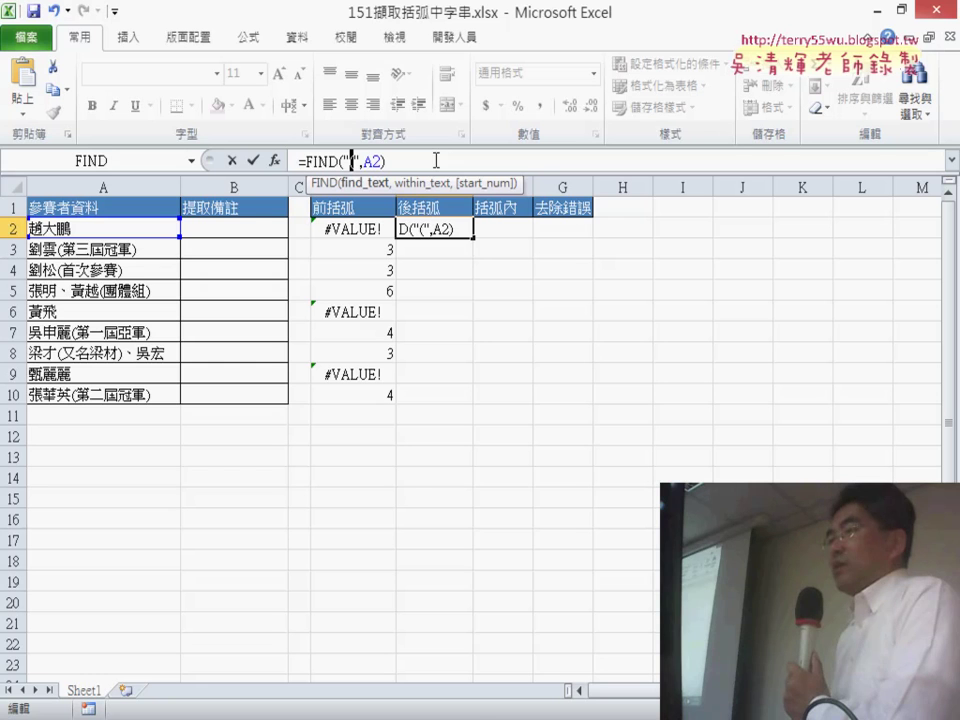
{"action": "left_click", "coordinate": [253, 160]}
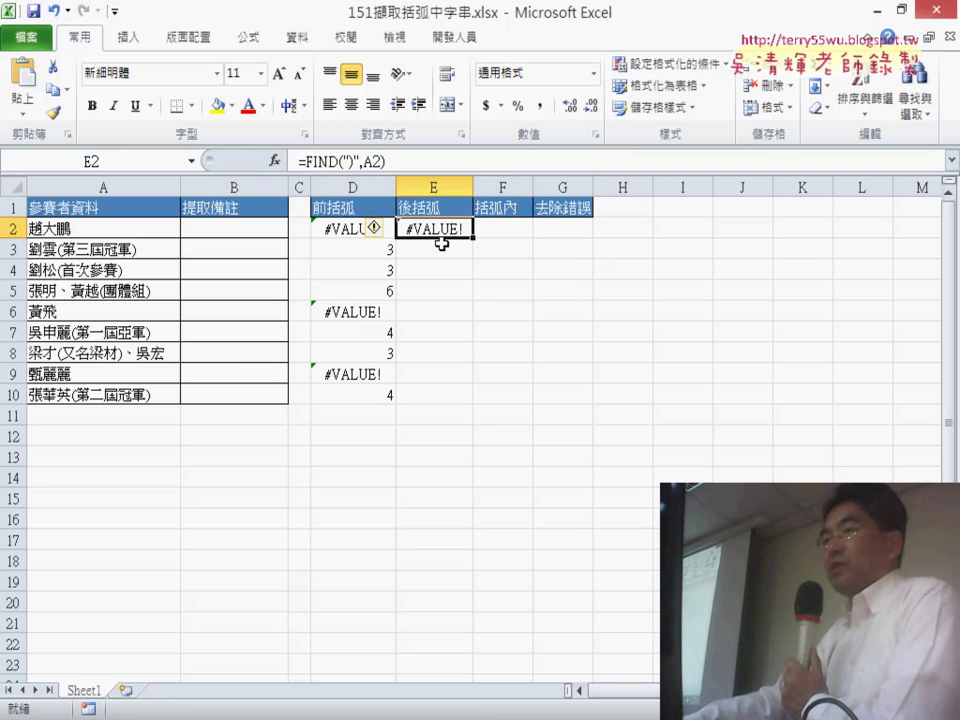
{"action": "left_click_drag", "start_coordinate": [473, 243], "coordinate": [486, 399]}
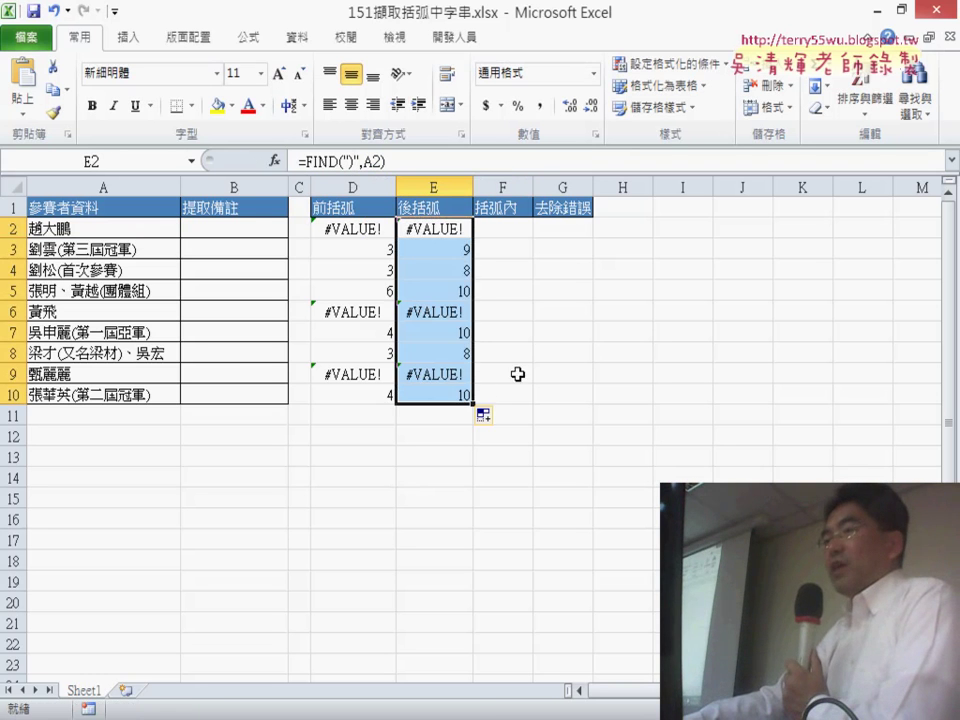
{"action": "left_click_drag", "start_coordinate": [536, 186], "coordinate": [585, 186]}
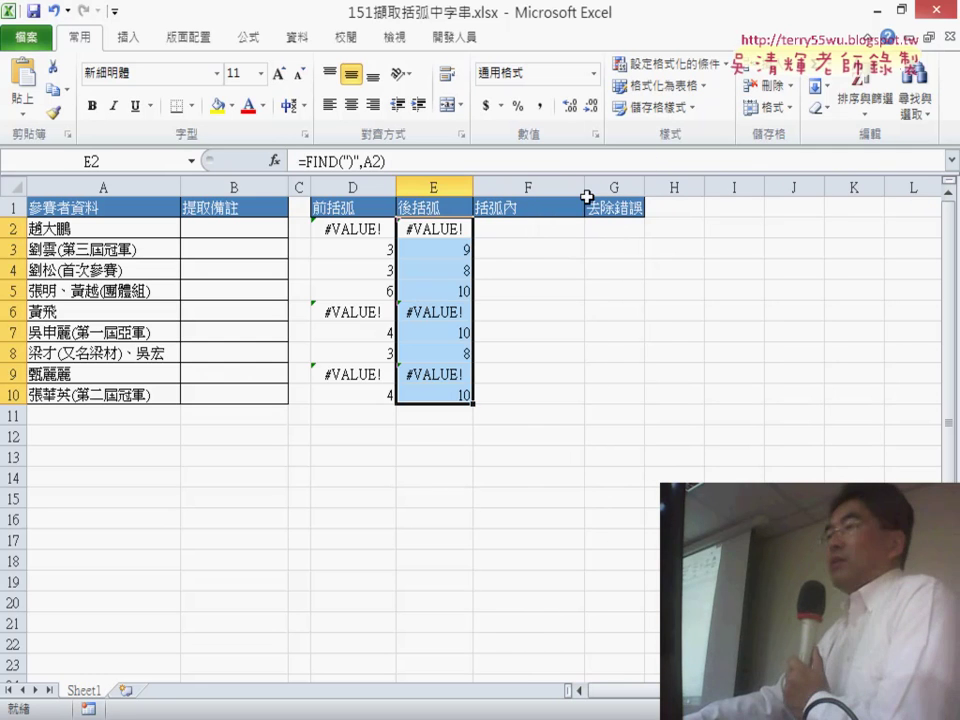
{"action": "left_click", "coordinate": [527, 228]}
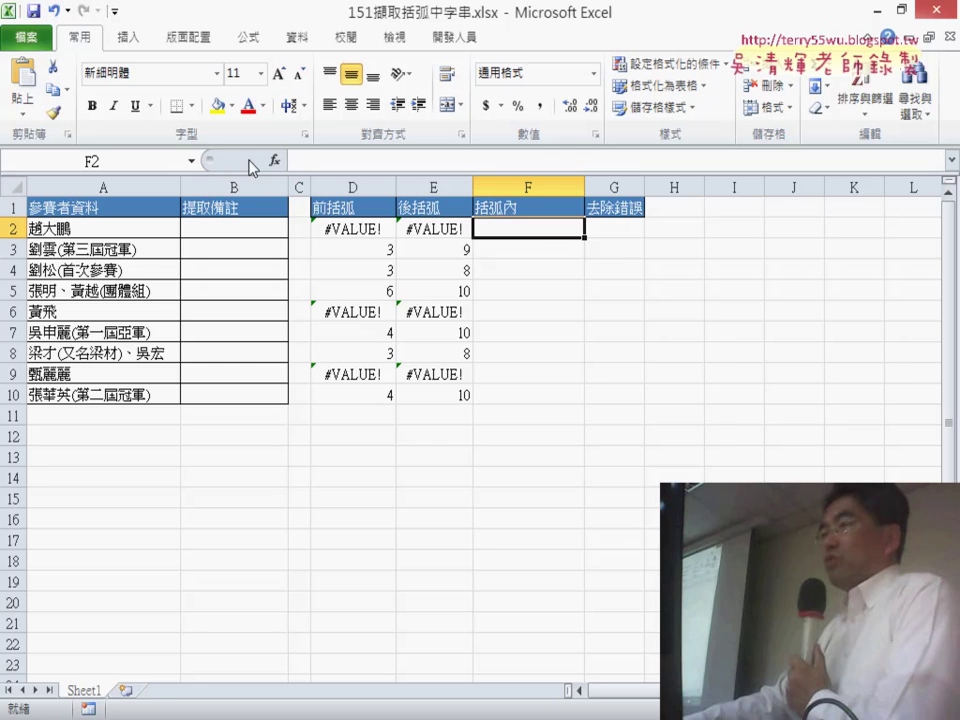
Insert the MID function into F2
{"action": "left_click", "coordinate": [274, 160]}
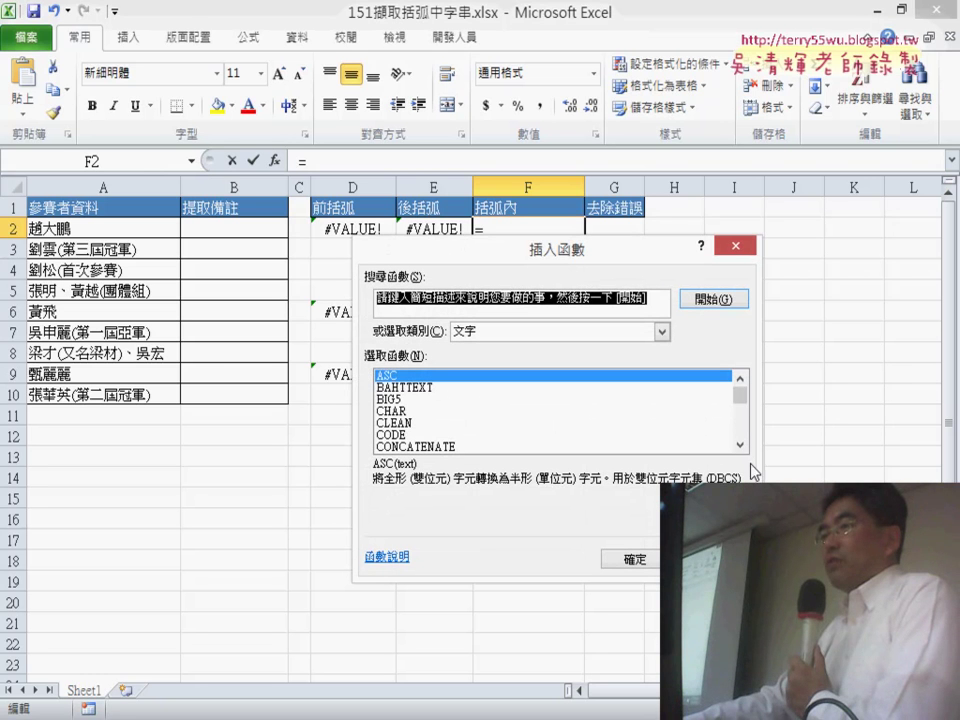
{"action": "left_click", "coordinate": [741, 445]}
{"action": "left_click", "coordinate": [741, 445]}
{"action": "left_click", "coordinate": [741, 445]}
{"action": "left_click", "coordinate": [741, 445]}
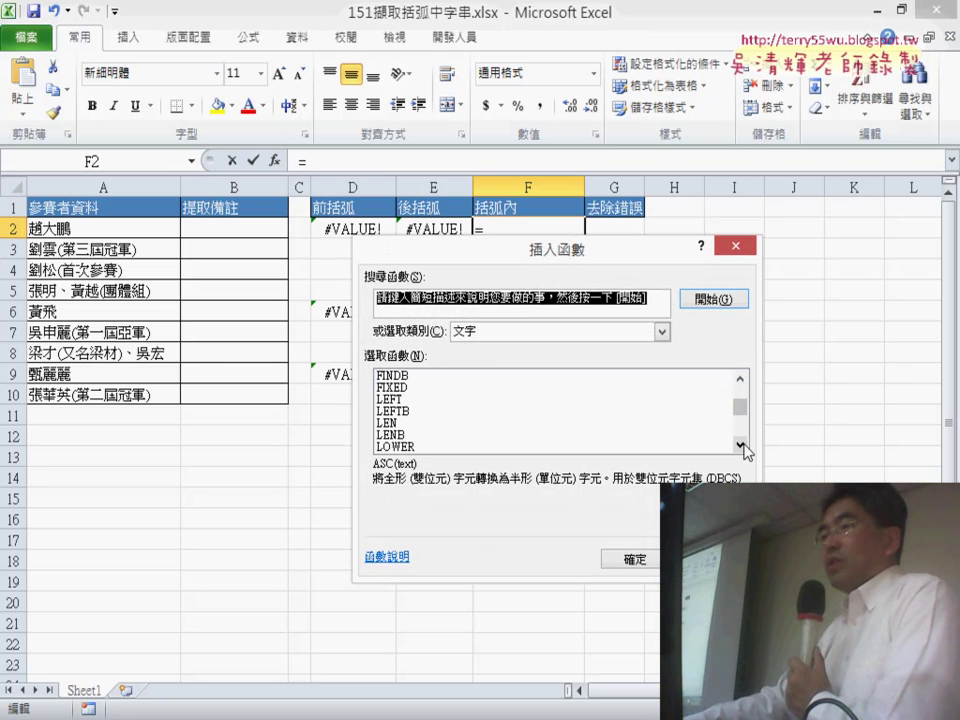
{"action": "left_click", "coordinate": [741, 445]}
{"action": "left_click", "coordinate": [741, 445]}
{"action": "left_click", "coordinate": [741, 445]}
{"action": "double_click", "coordinate": [385, 423]}
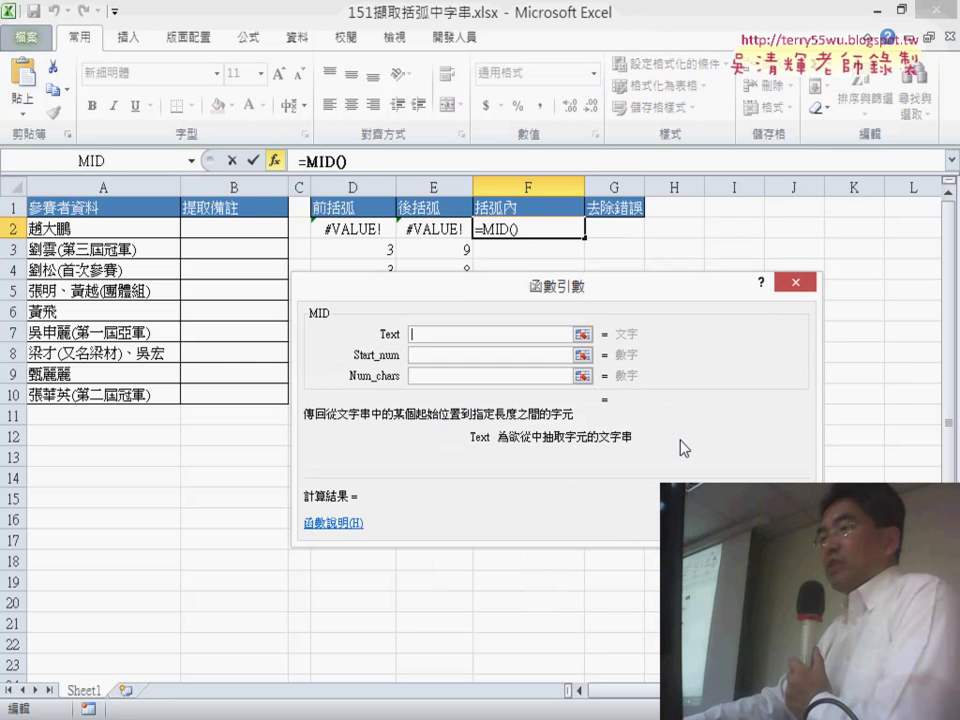
Set MID to text A2, start D2+1, length E2-D2-1, and fill F2 down to F10
{"action": "left_click", "coordinate": [135, 229]}
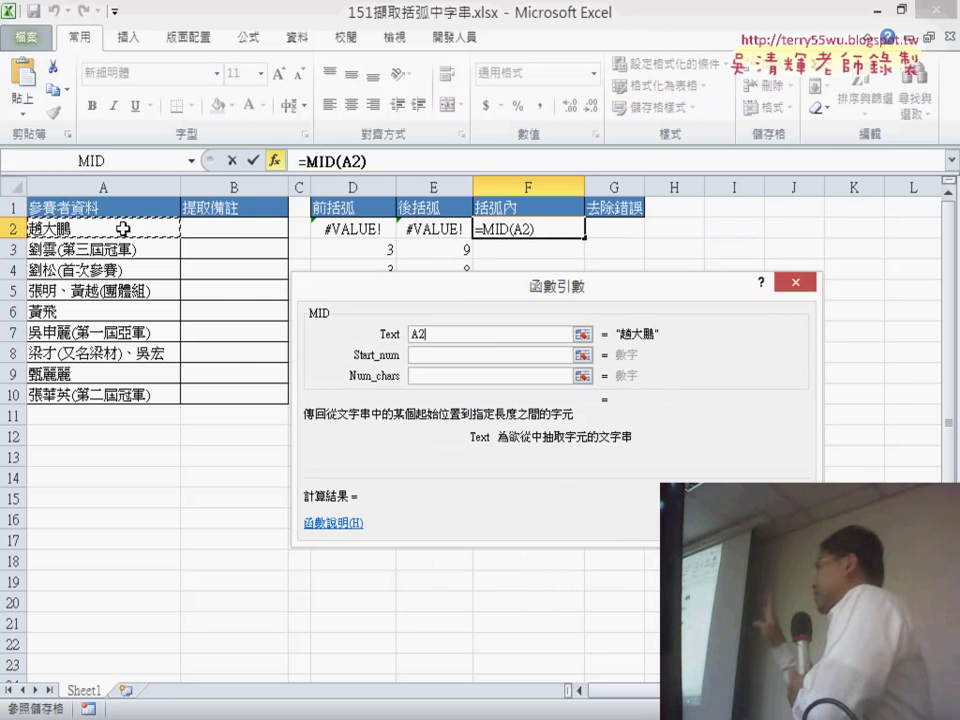
{"action": "left_click", "coordinate": [435, 354]}
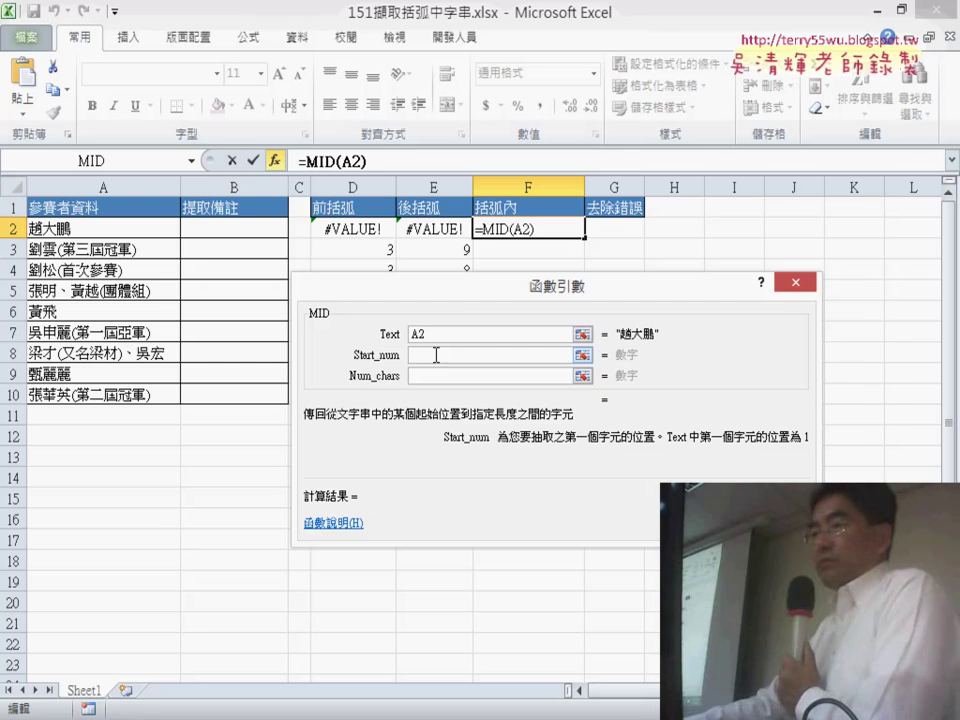
{"action": "left_click", "coordinate": [358, 229]}
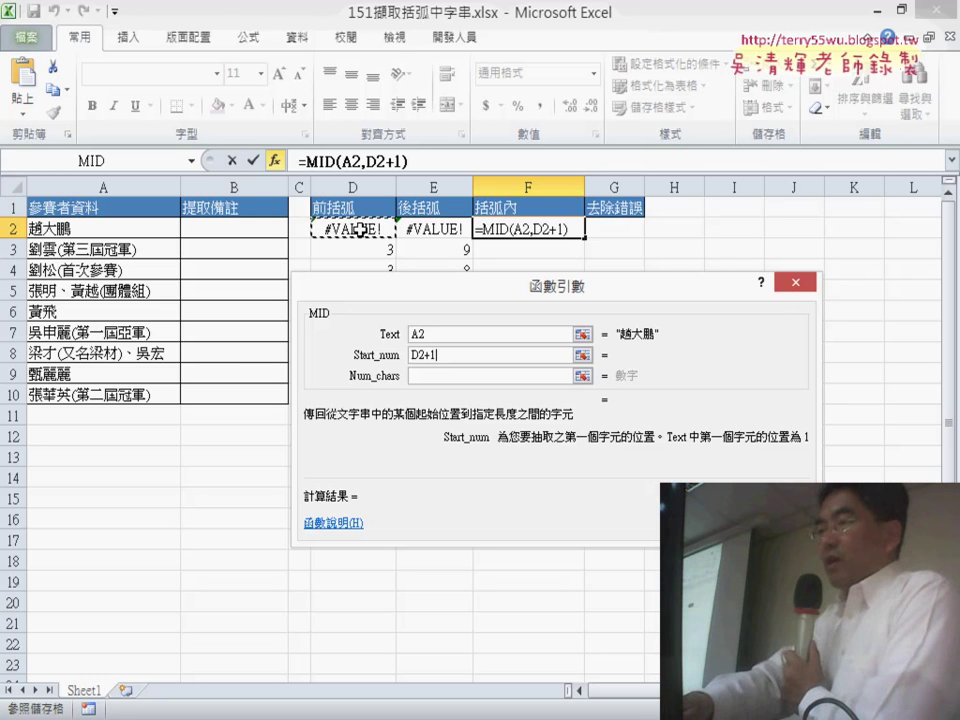
{"action": "left_click", "coordinate": [432, 379]}
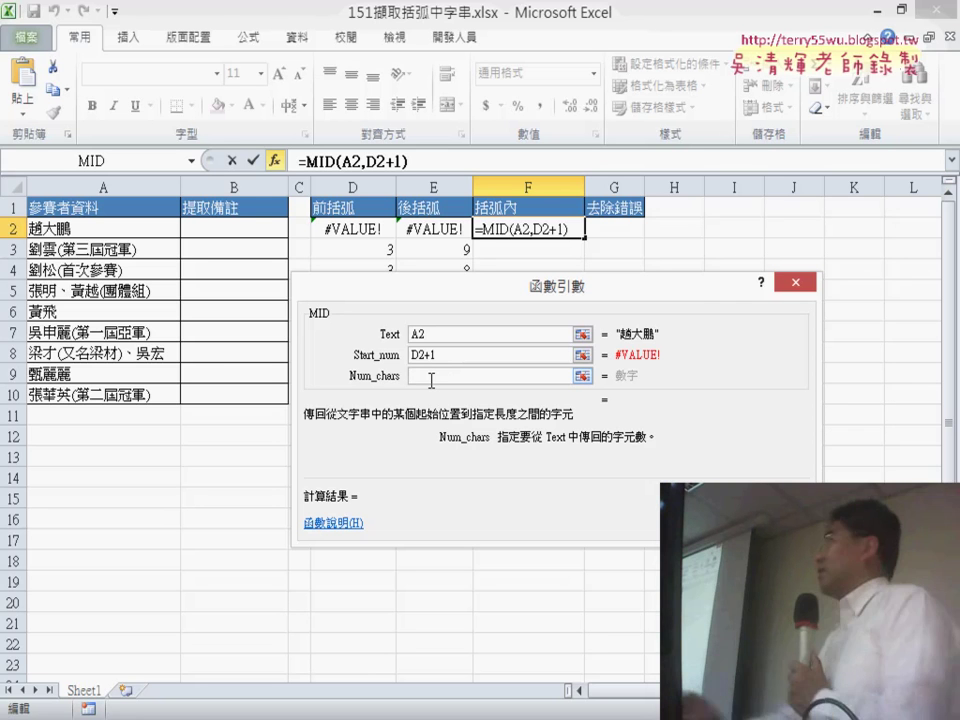
{"action": "left_click", "coordinate": [441, 231]}
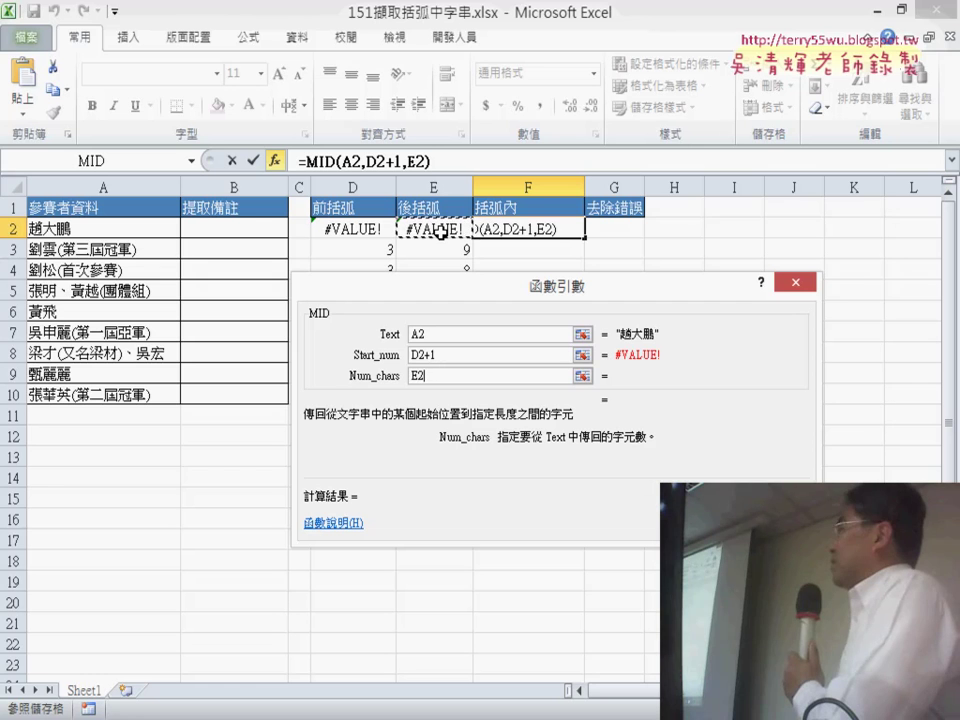
{"action": "type", "text": "-"}
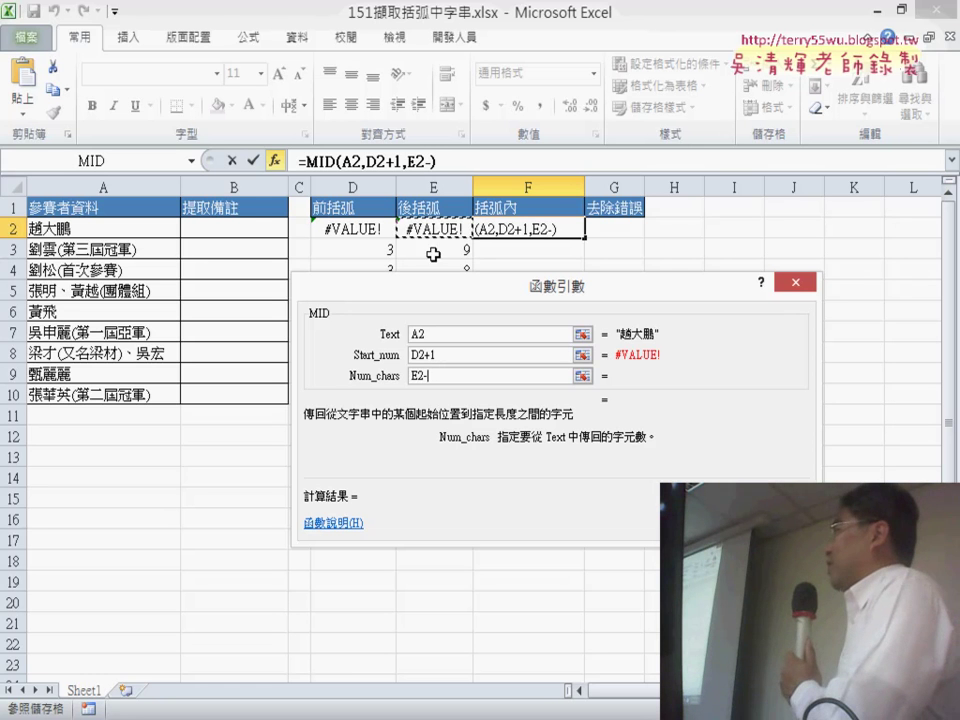
{"action": "left_click", "coordinate": [358, 234]}
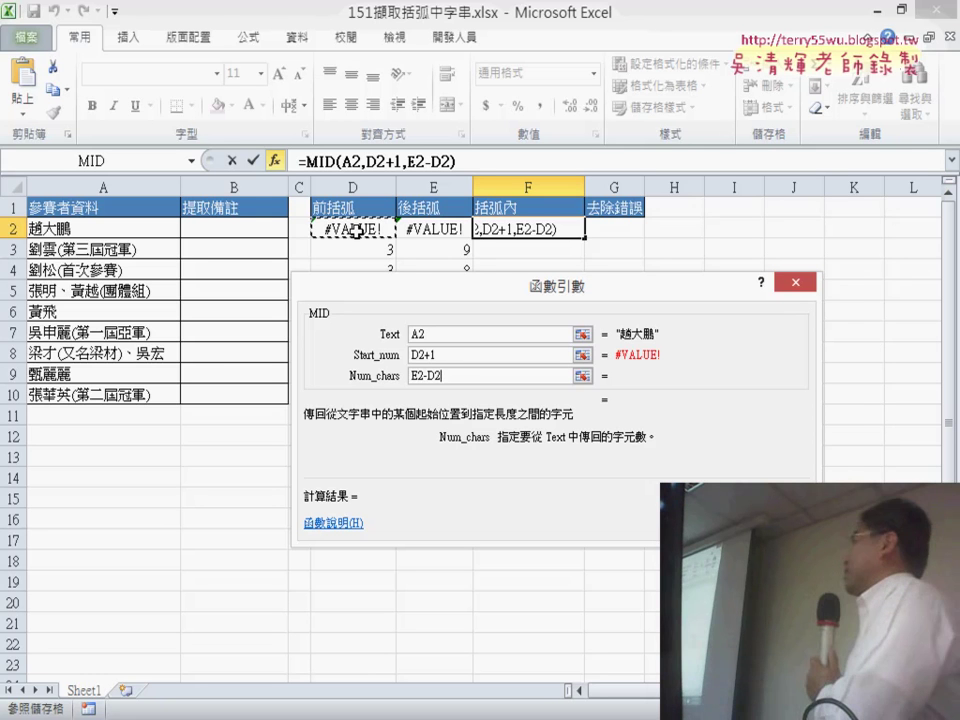
{"action": "type", "text": "-"}
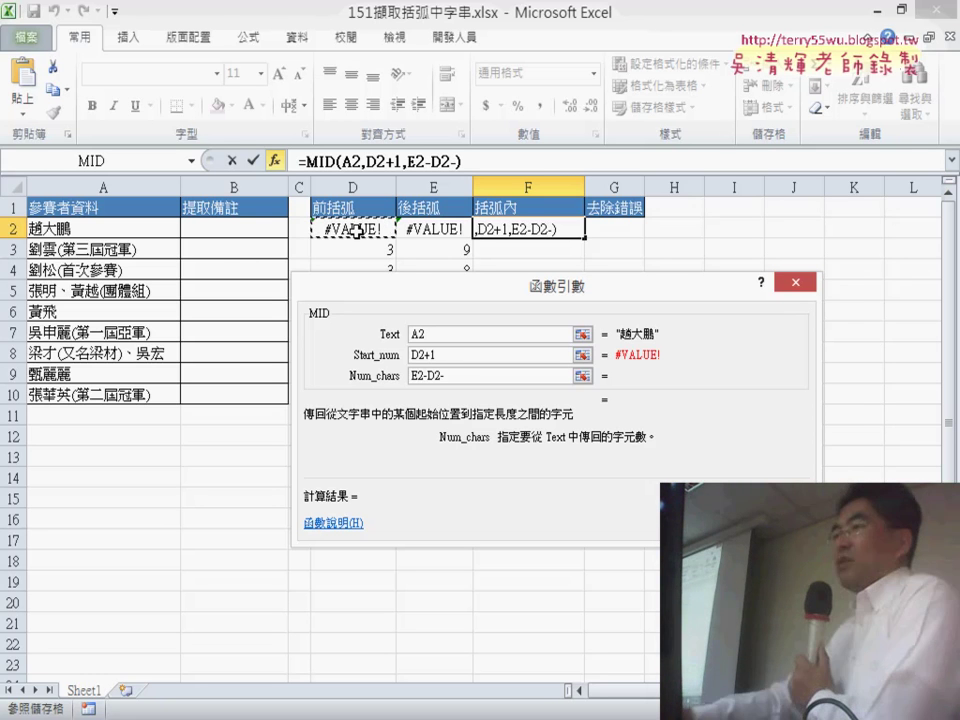
{"action": "type", "text": "1"}
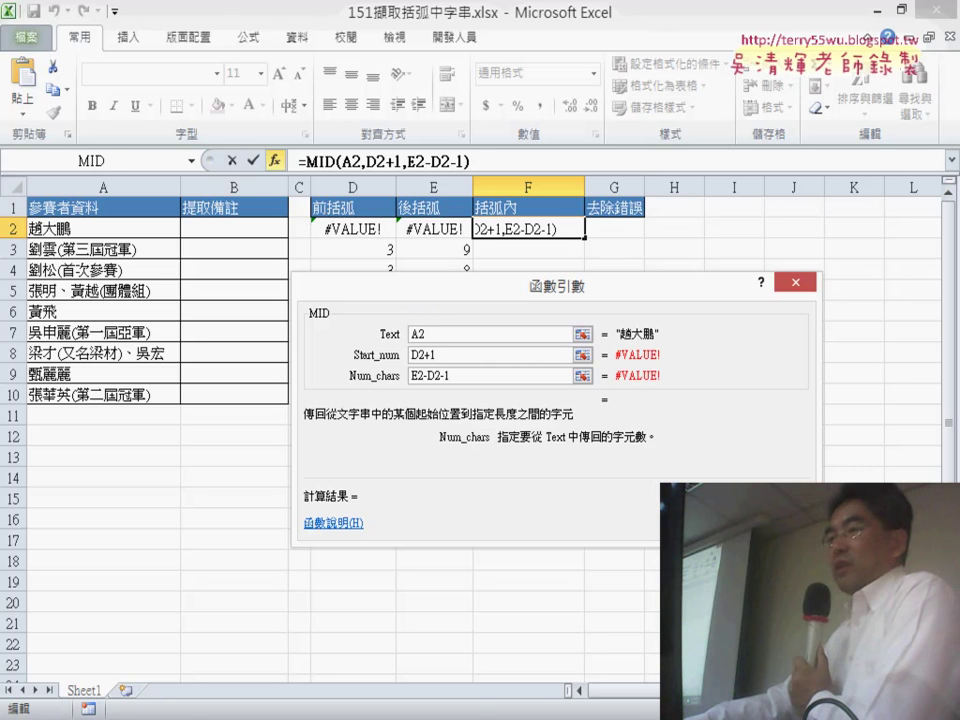
{"action": "key", "text": "Return"}
{"action": "left_click_drag", "start_coordinate": [586, 237], "coordinate": [586, 403]}
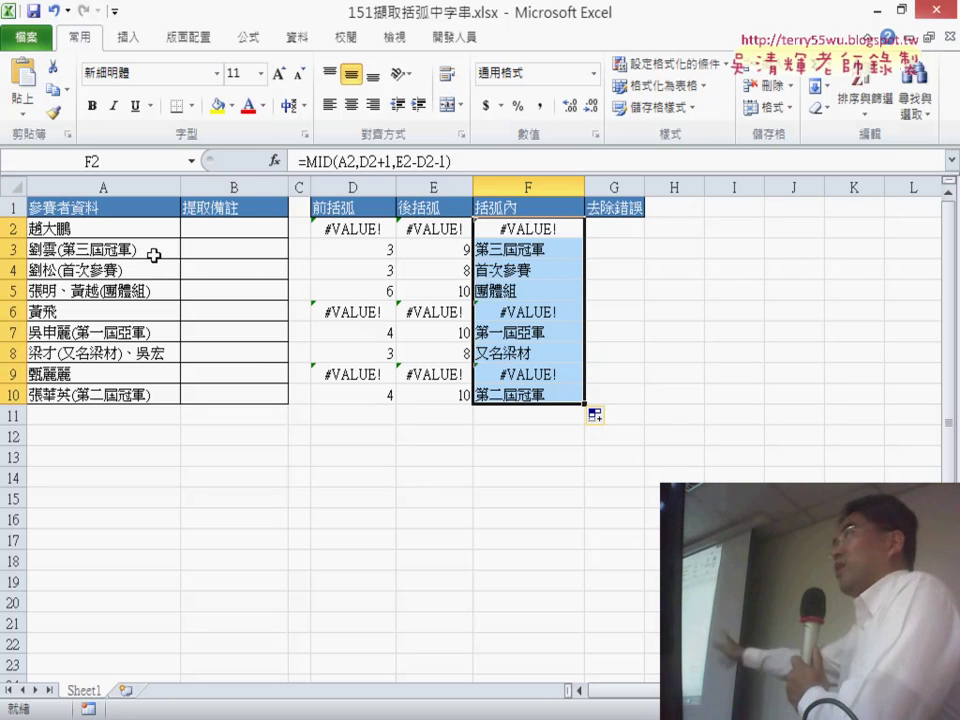
Review the D2, E2 and F2 formulas, then widen column G
{"action": "left_click", "coordinate": [351, 229]}
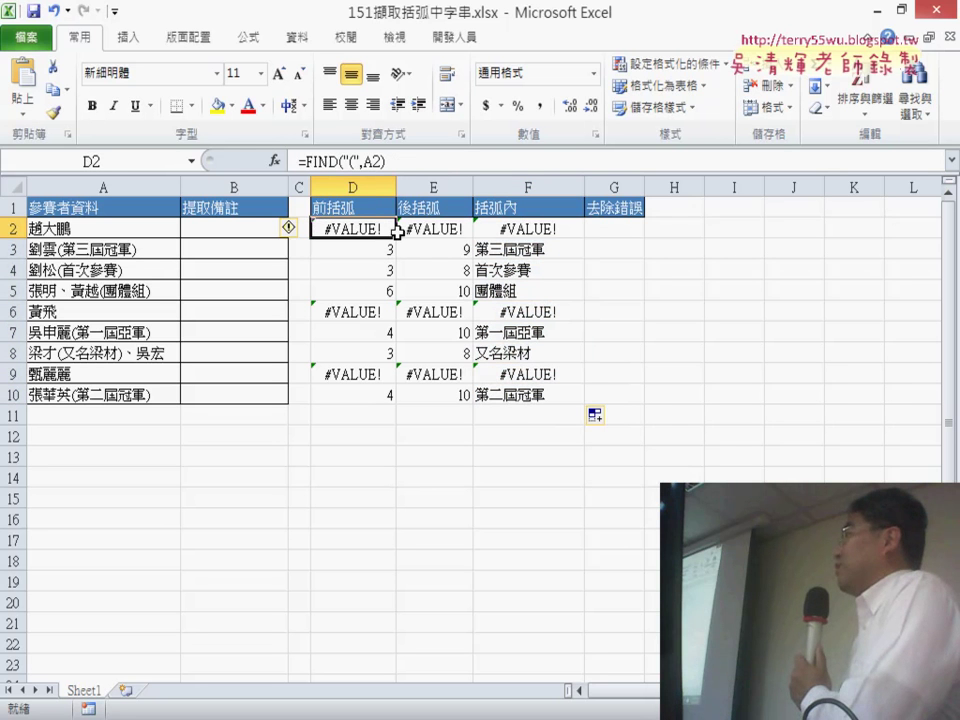
{"action": "left_click", "coordinate": [425, 232]}
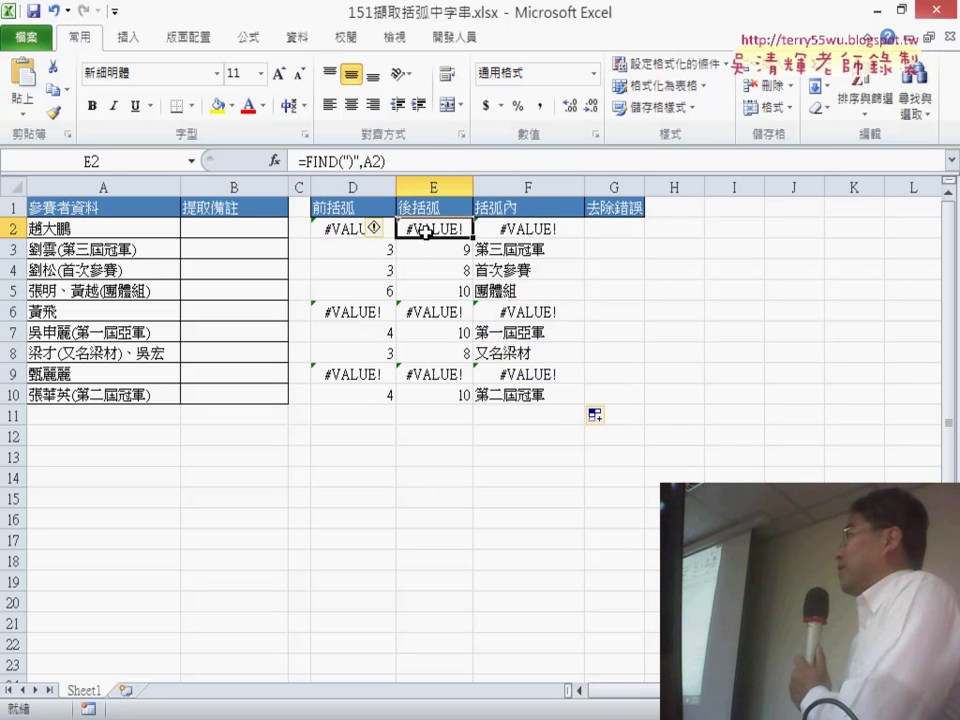
{"action": "left_click", "coordinate": [520, 232]}
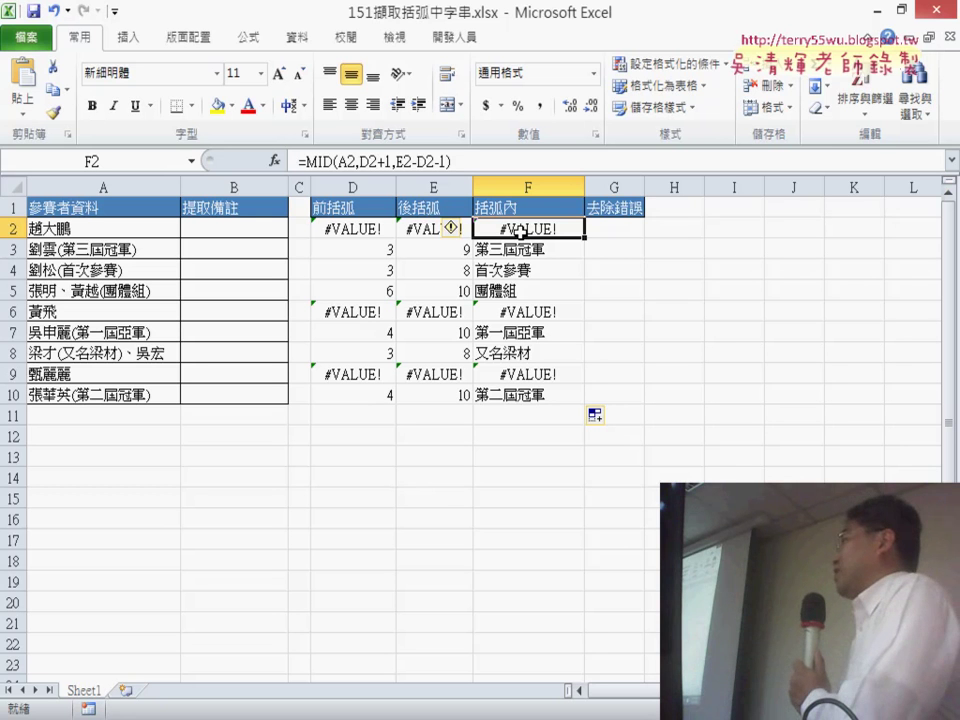
{"action": "left_click", "coordinate": [637, 227]}
{"action": "left_click_drag", "start_coordinate": [645, 187], "coordinate": [675, 187]}
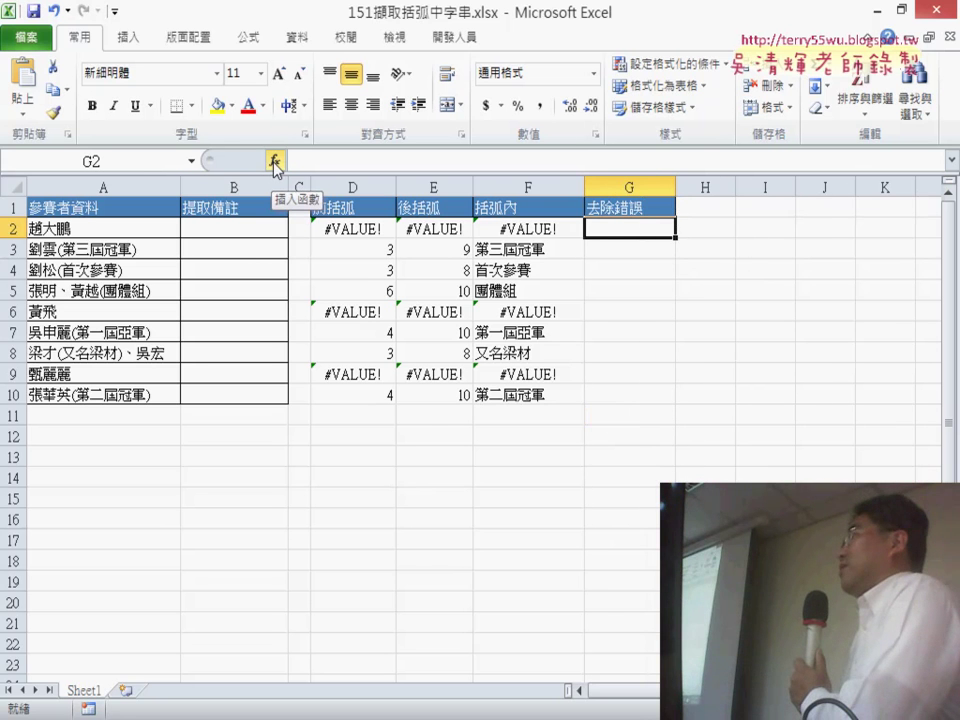
Enter =IFERROR(F2,"") in G2 from the Logical category and fill it down to G10
{"action": "left_click", "coordinate": [276, 161]}
{"action": "left_click", "coordinate": [519, 333]}
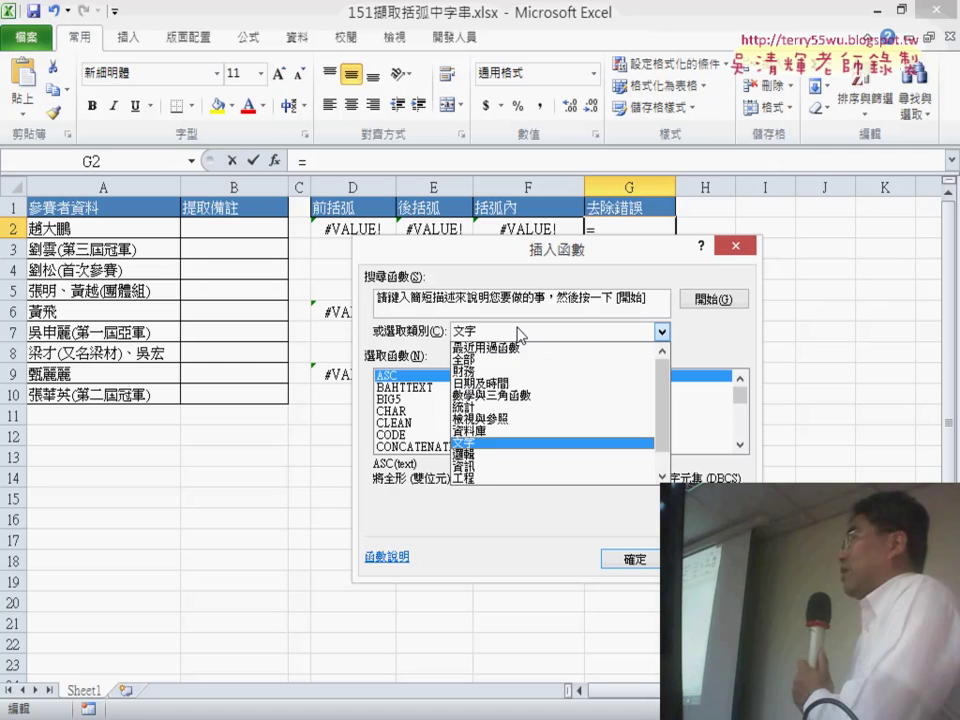
{"action": "left_click", "coordinate": [521, 454]}
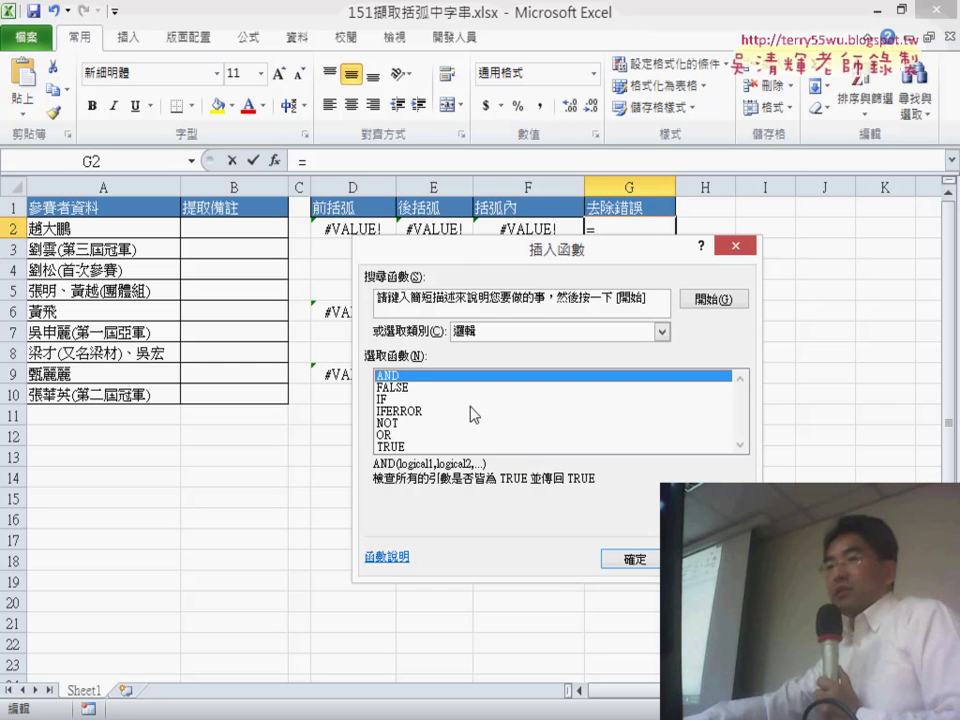
{"action": "double_click", "coordinate": [418, 411]}
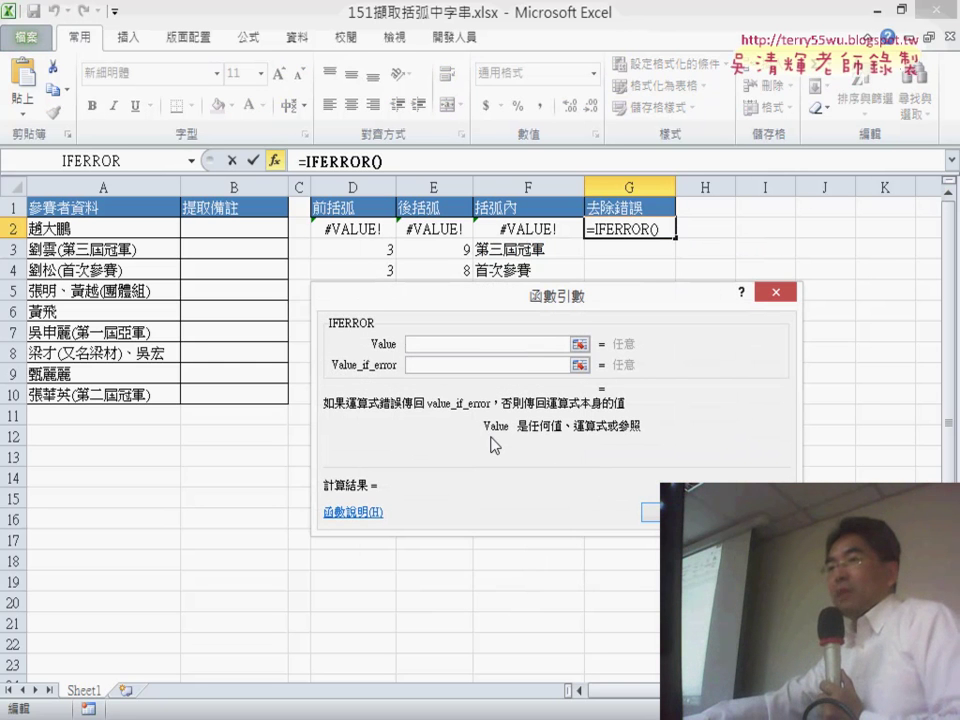
{"action": "left_click", "coordinate": [541, 230]}
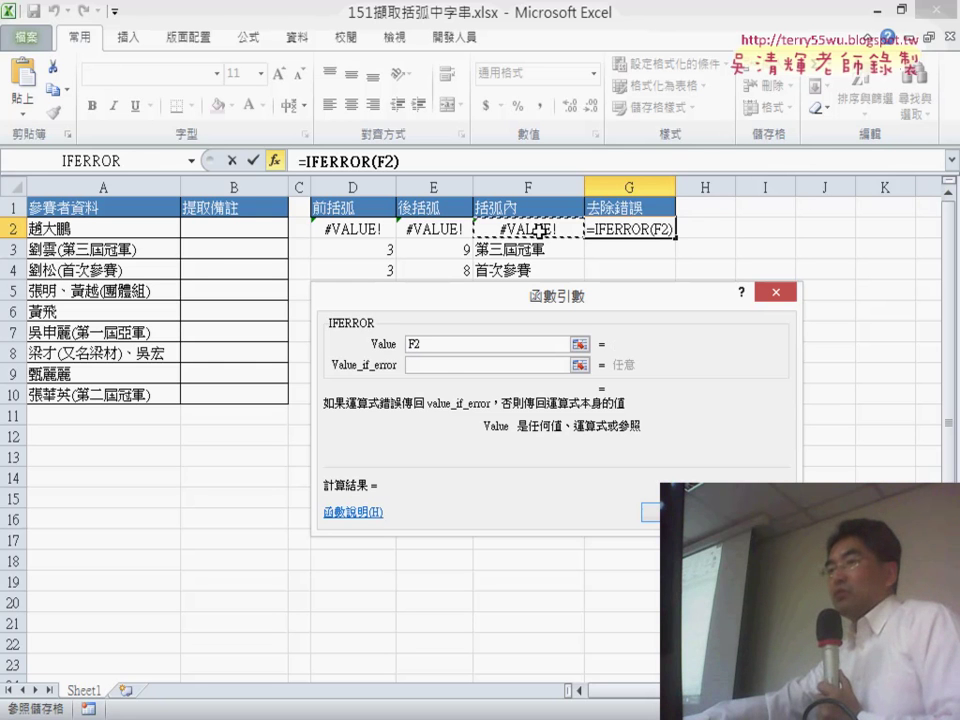
{"action": "left_click", "coordinate": [447, 366]}
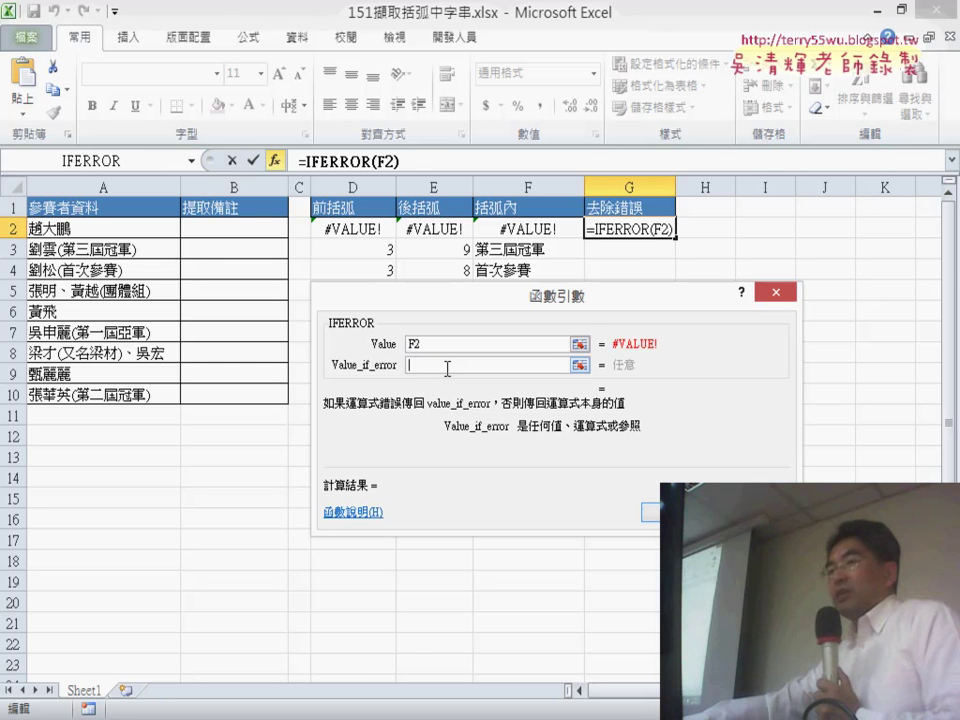
{"action": "type", "text": "\"\""}
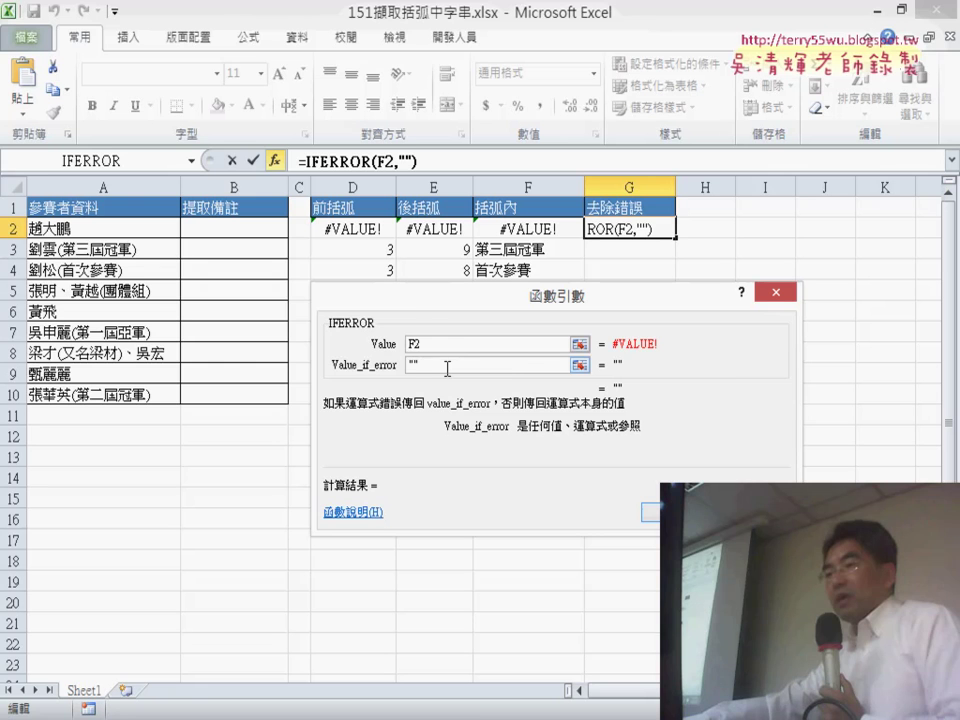
{"action": "left_click", "coordinate": [680, 512]}
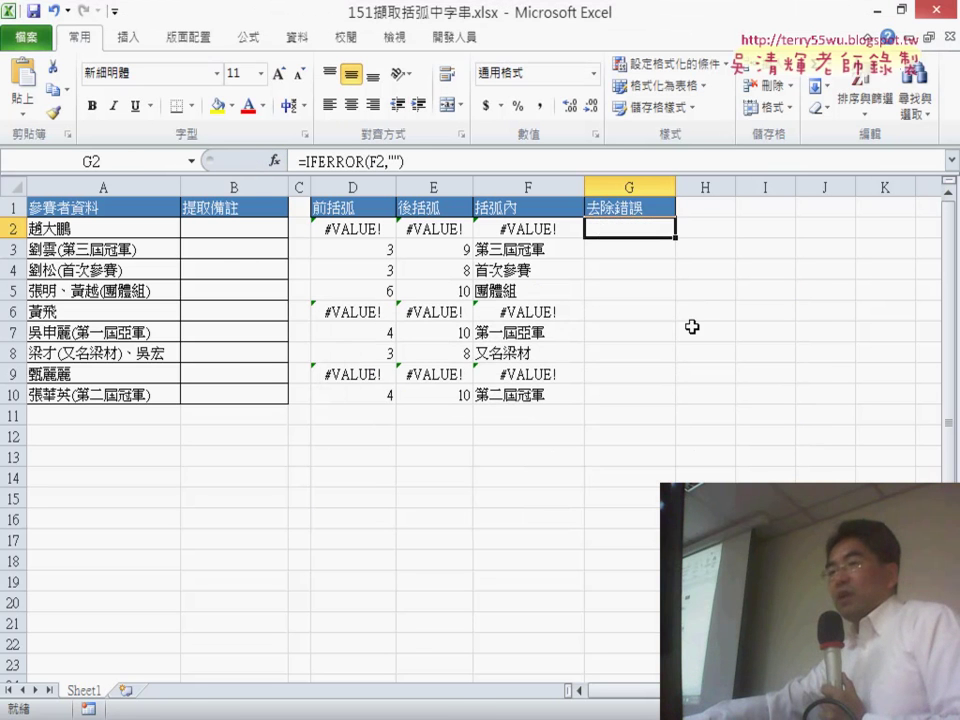
{"action": "left_click_drag", "start_coordinate": [676, 241], "coordinate": [677, 403]}
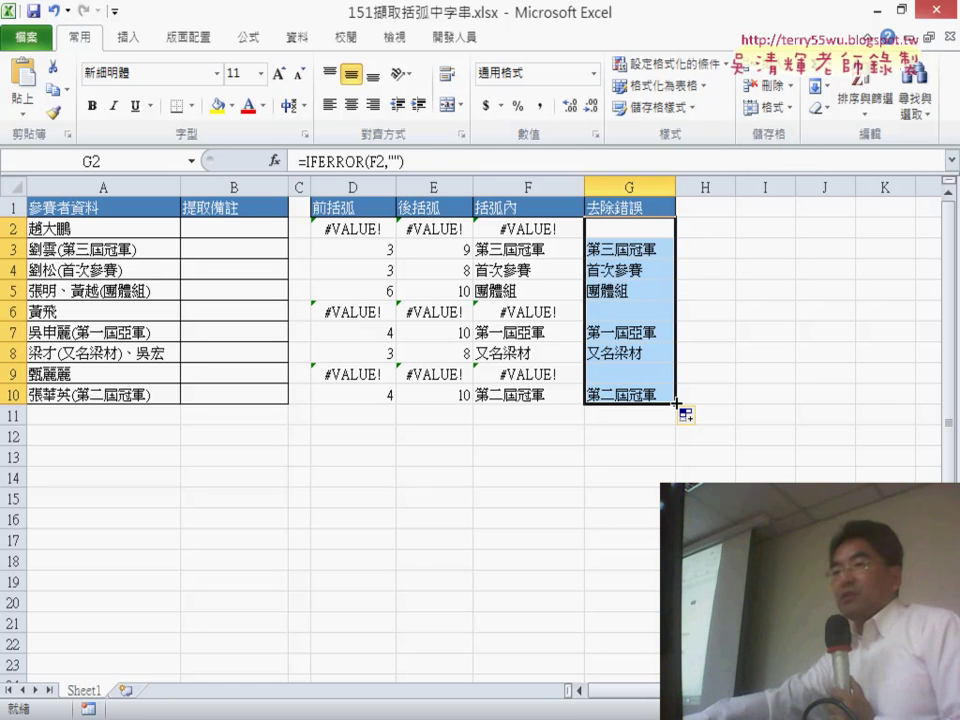
{"action": "left_click", "coordinate": [222, 226]}
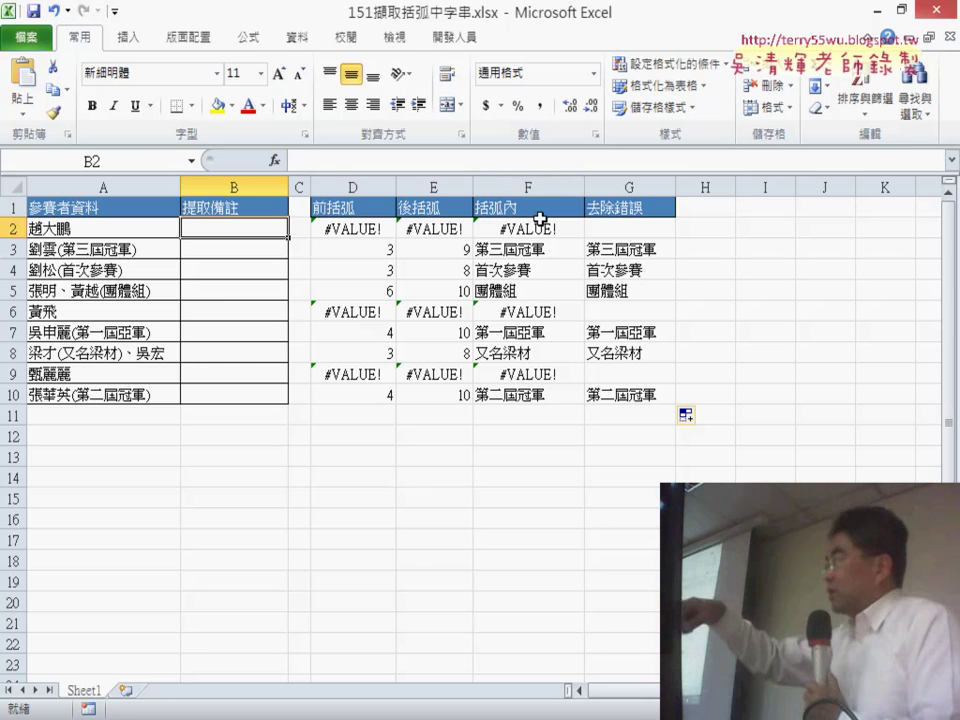
{"action": "left_click_drag", "start_coordinate": [528, 187], "coordinate": [257, 187]}
{"action": "right_click", "coordinate": [330, 280]}
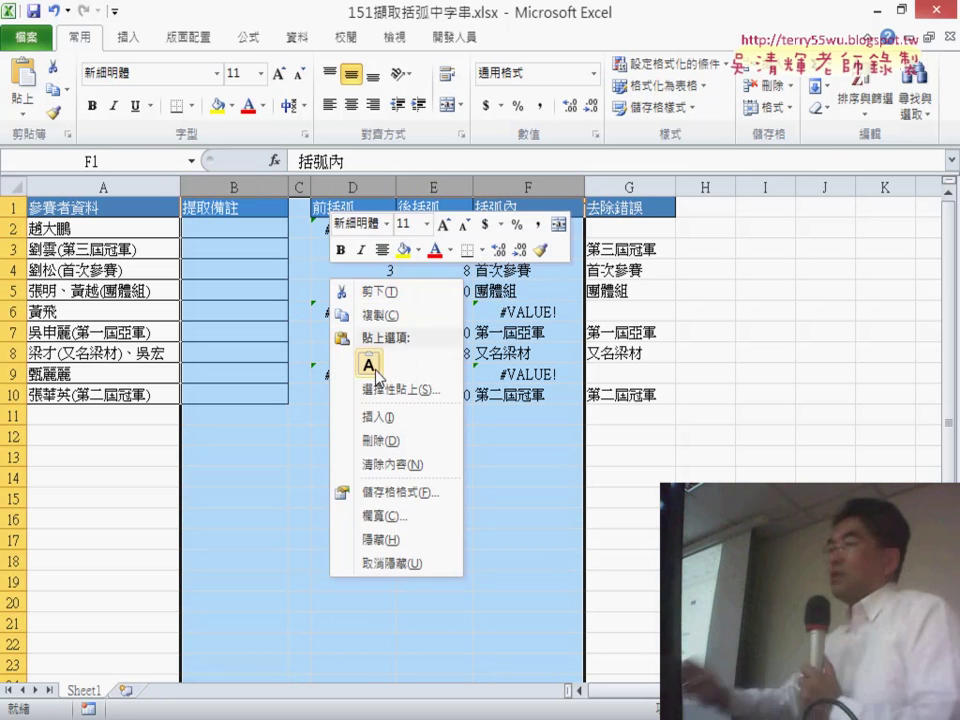
{"action": "left_click", "coordinate": [398, 541]}
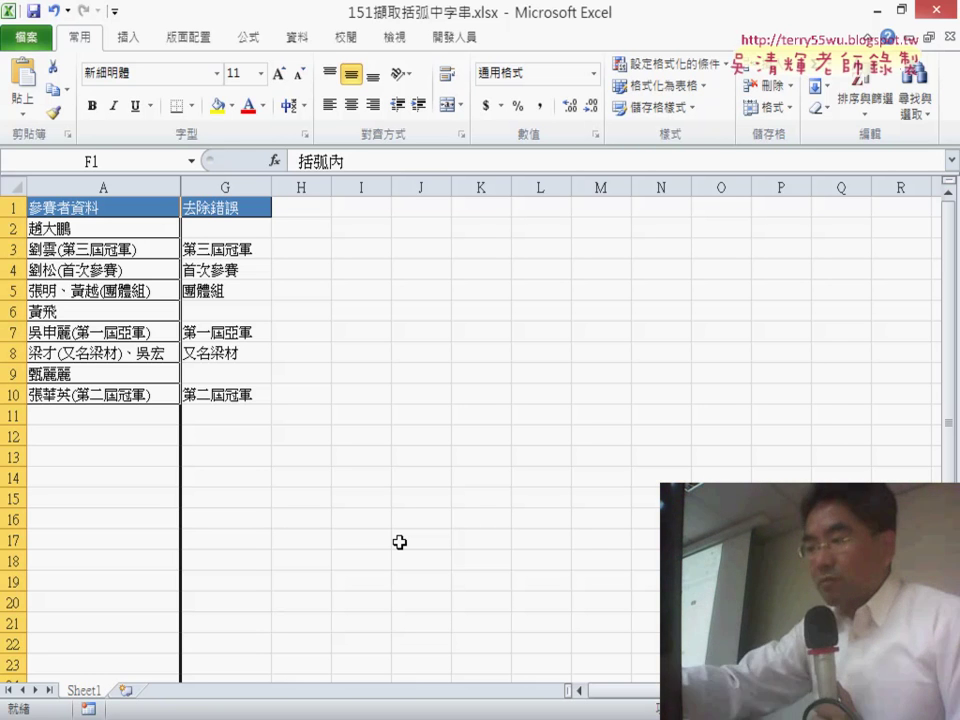
{"action": "key", "text": "ctrl+z"}
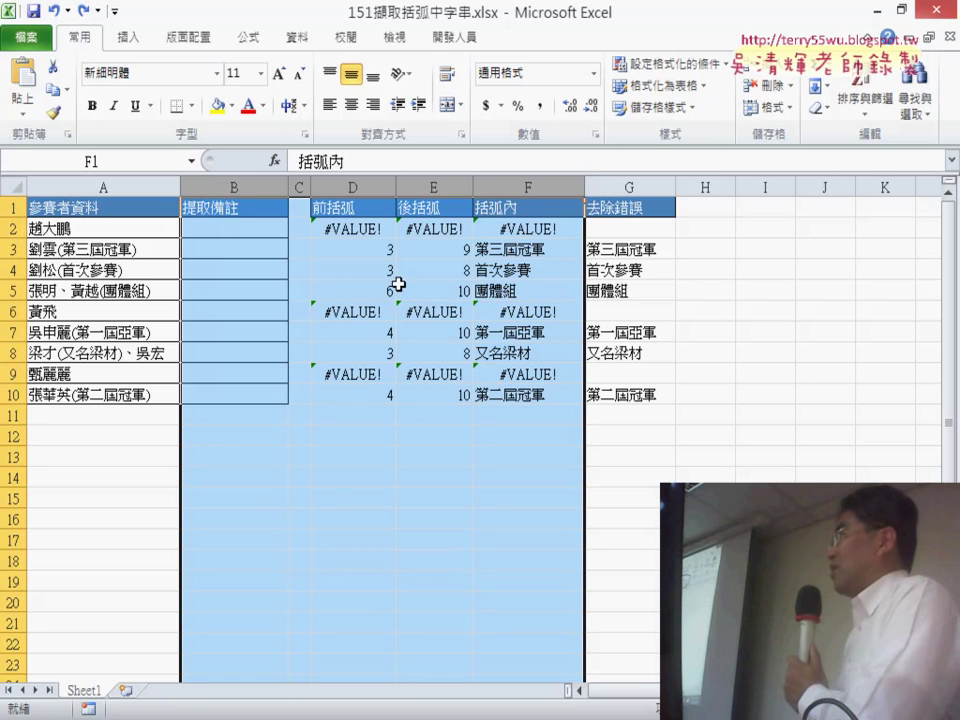
Copy FIND("(",A2) from D2's formula bar, leave D2 unchanged, and launch Insert Function for B2
{"action": "left_click", "coordinate": [257, 229]}
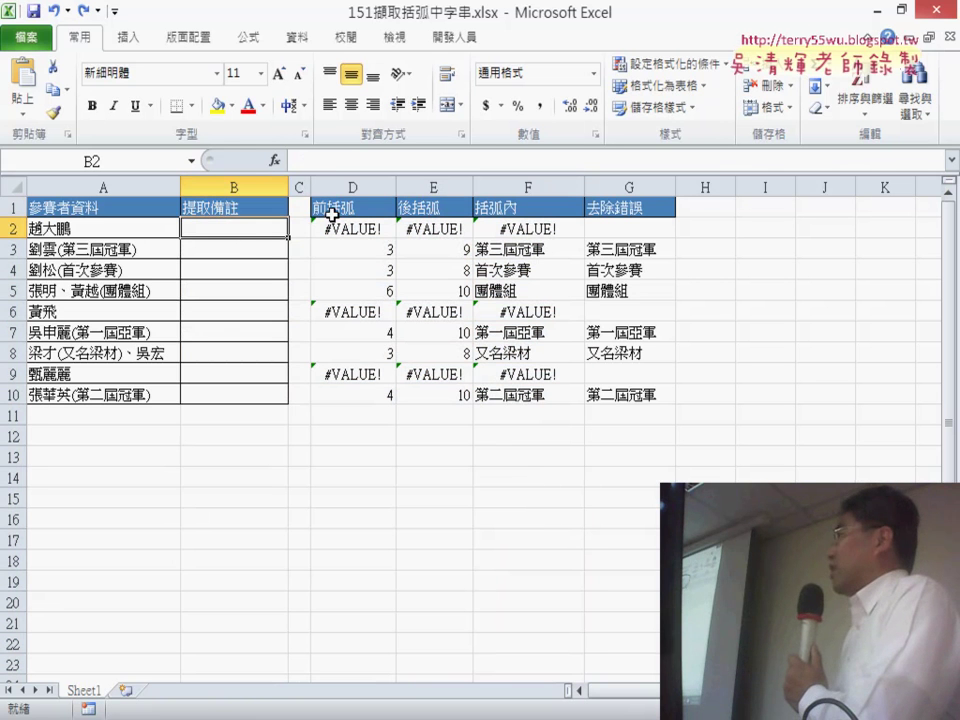
{"action": "left_click", "coordinate": [335, 225]}
{"action": "left_click_drag", "start_coordinate": [402, 161], "coordinate": [297, 161]}
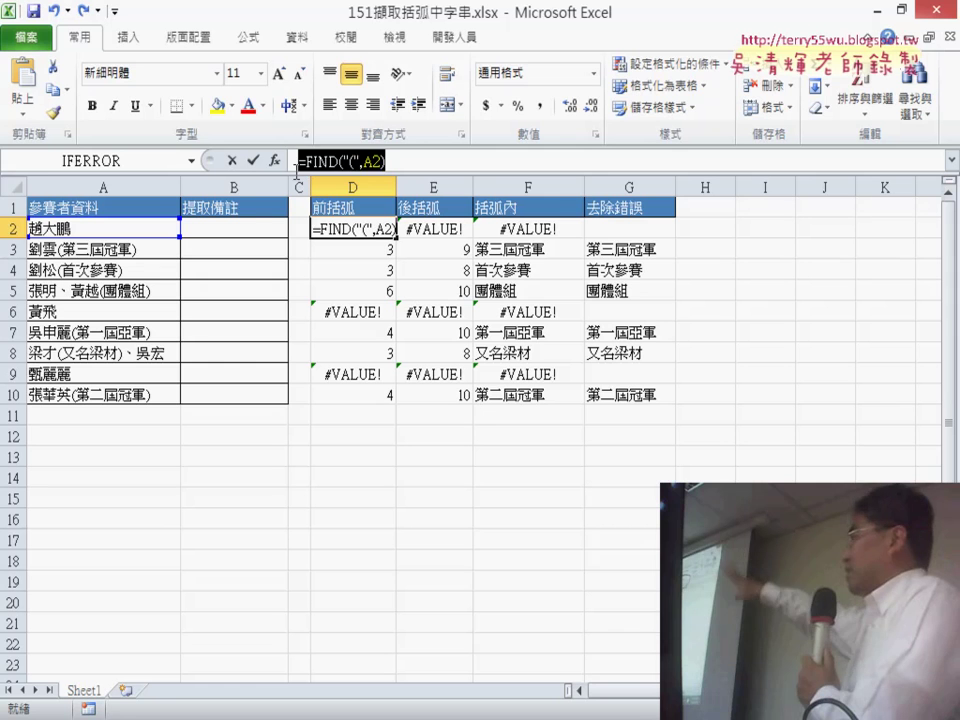
{"action": "left_click_drag", "start_coordinate": [386, 161], "coordinate": [306, 161]}
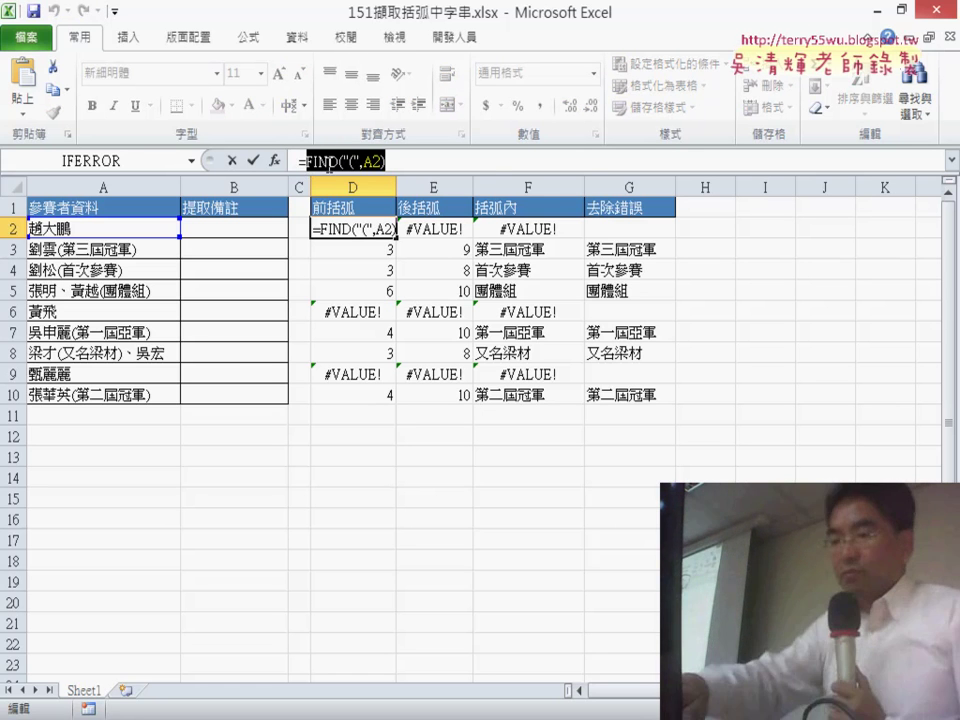
{"action": "right_click", "coordinate": [328, 163]}
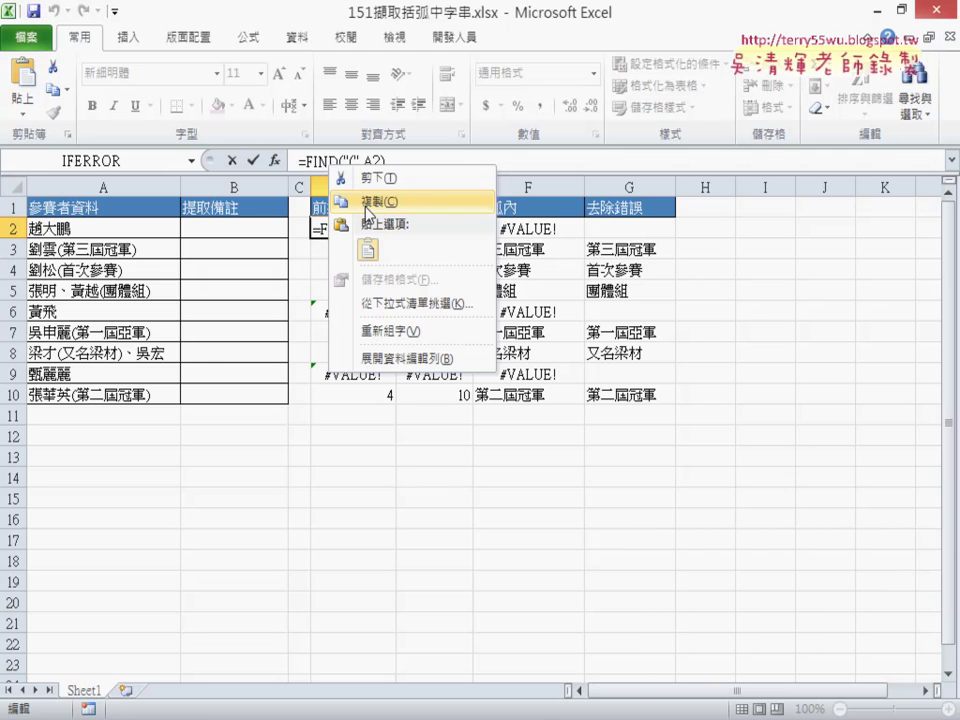
{"action": "left_click", "coordinate": [366, 204]}
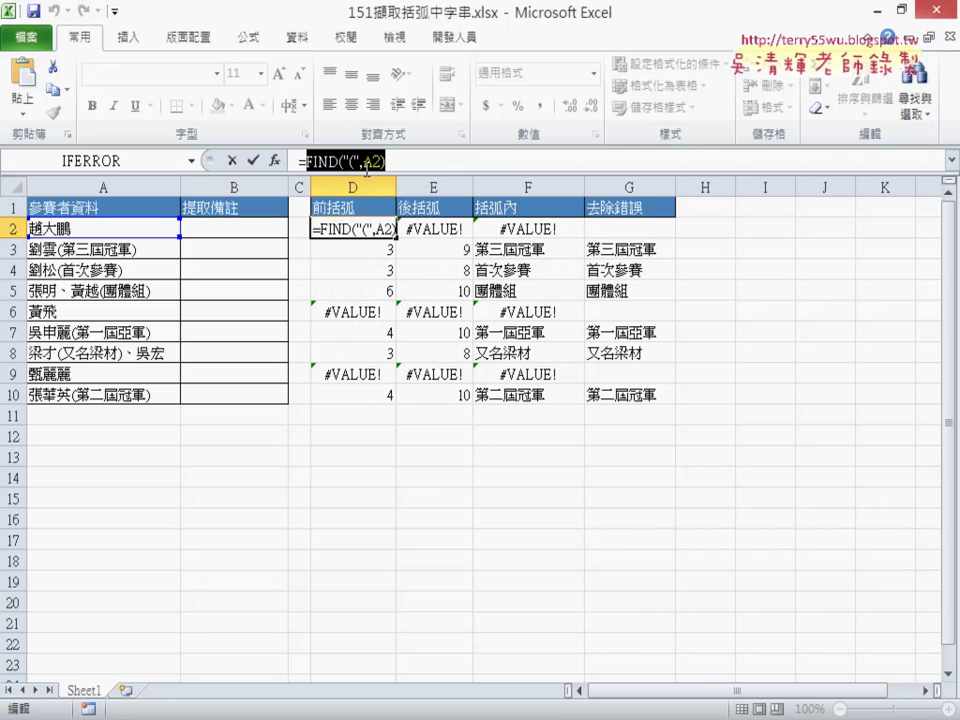
{"action": "key", "text": "Escape"}
{"action": "left_click", "coordinate": [232, 228]}
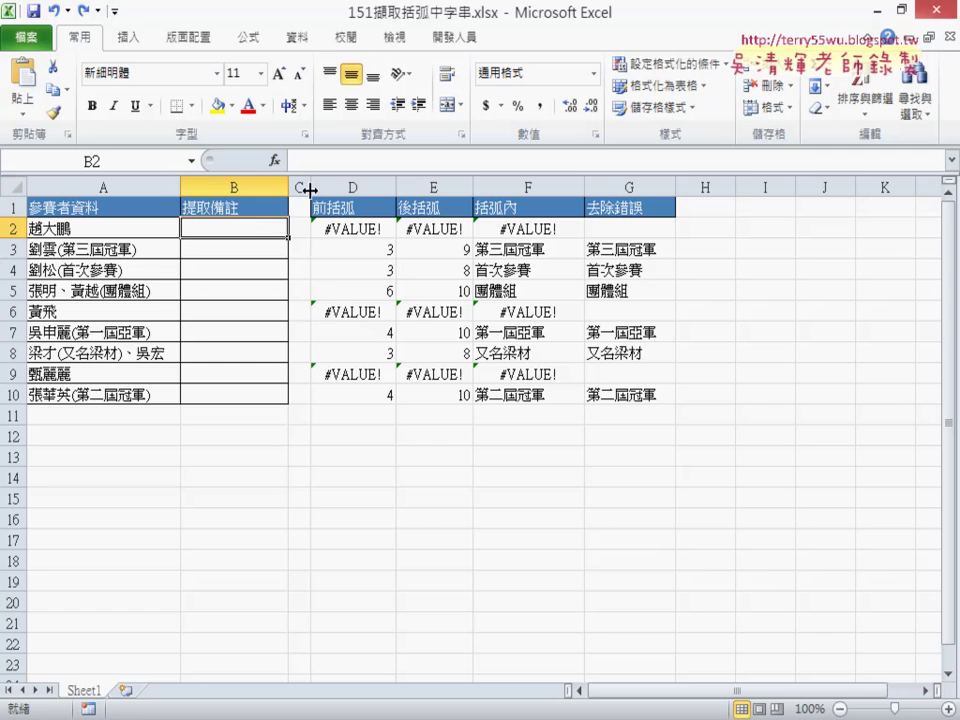
{"action": "left_click", "coordinate": [274, 161]}
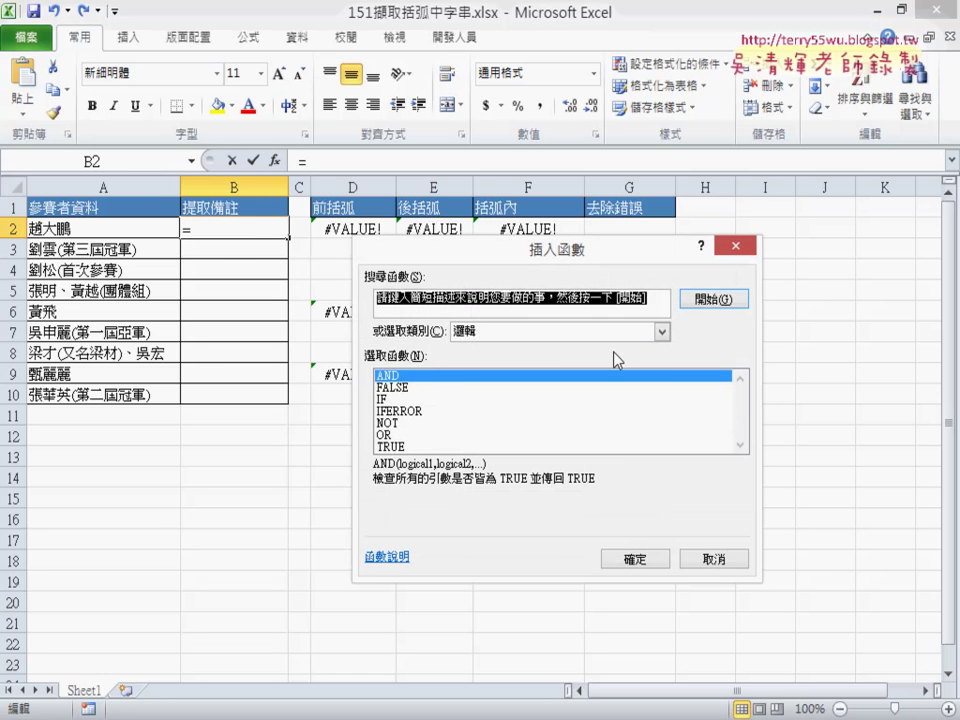
Choose MID from the Text category for B2 with A2 as its text
{"action": "left_click", "coordinate": [555, 333]}
{"action": "left_click", "coordinate": [533, 443]}
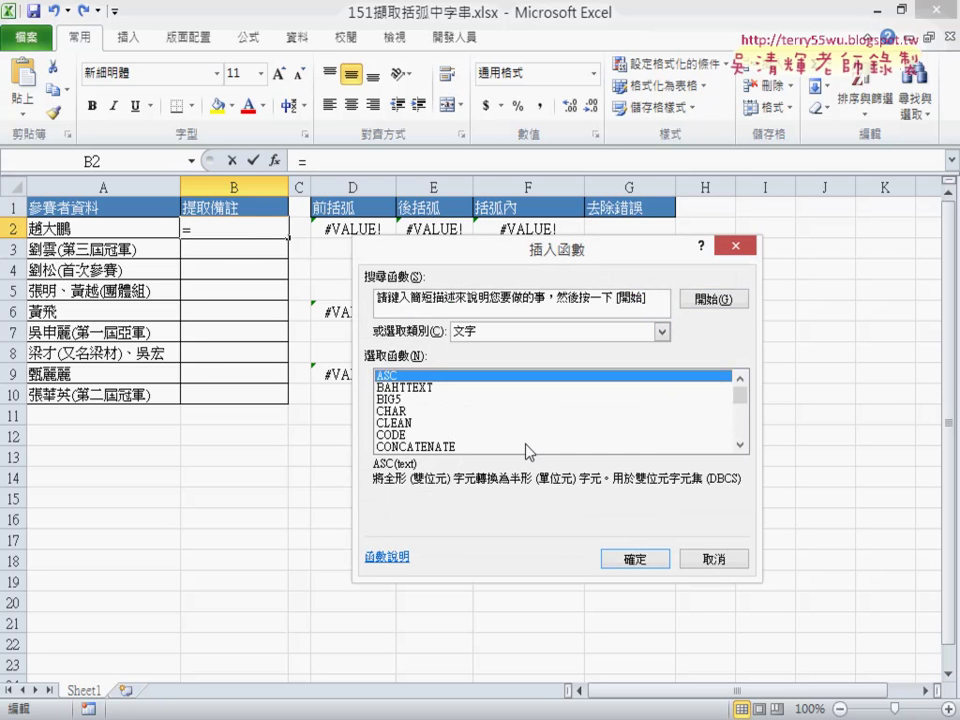
{"action": "left_click_drag", "start_coordinate": [738, 395], "coordinate": [741, 415]}
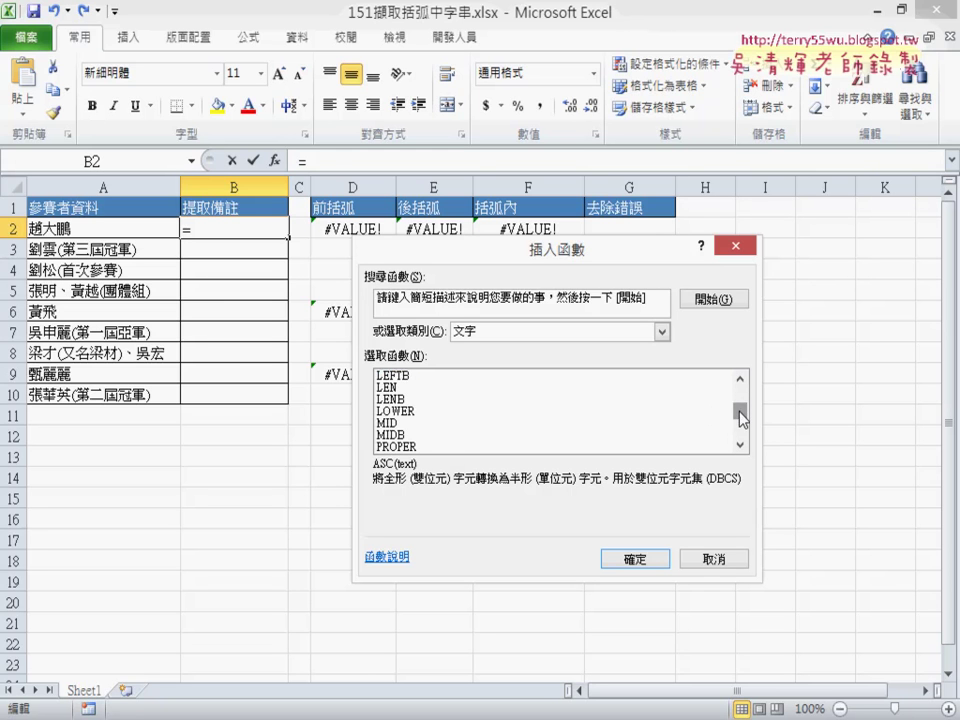
{"action": "left_click", "coordinate": [420, 425]}
{"action": "left_click", "coordinate": [635, 557]}
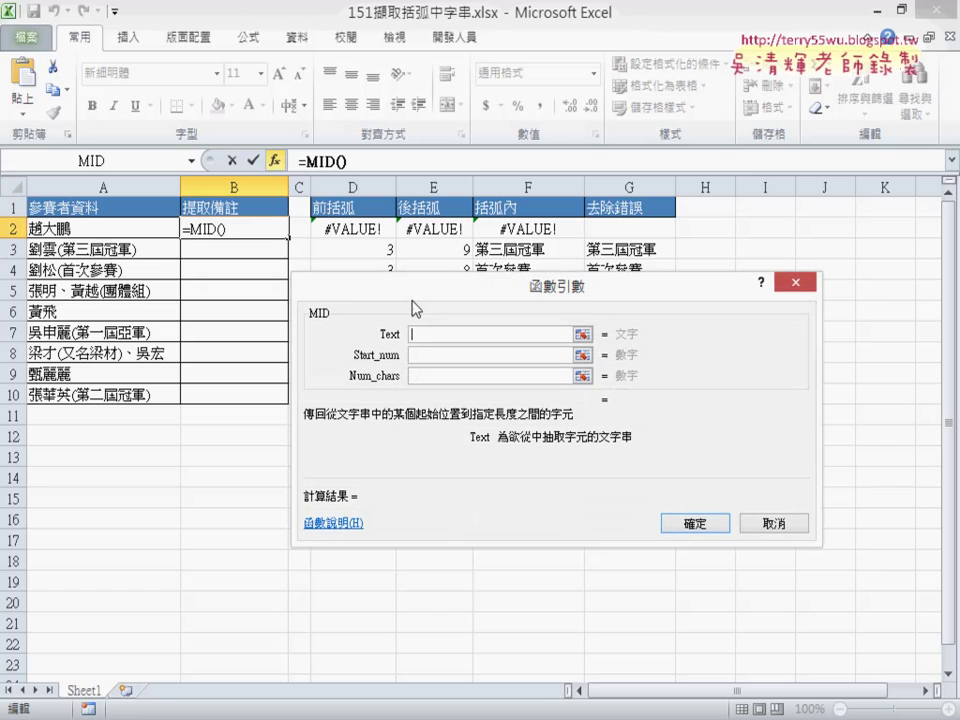
{"action": "left_click", "coordinate": [92, 231]}
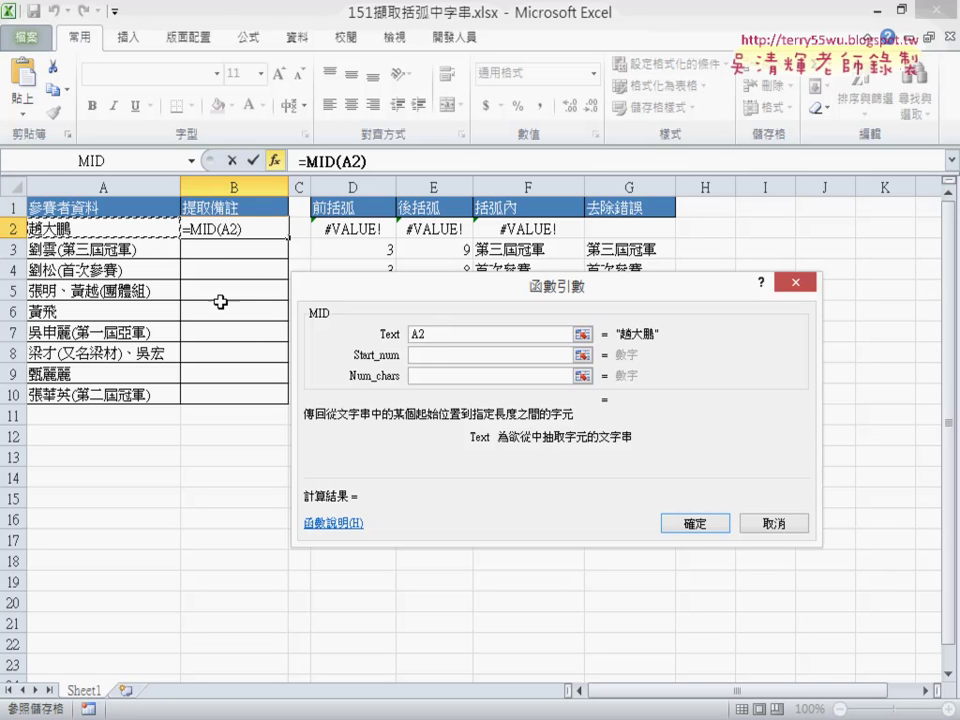
Set MID's start position to FIND("(",A2)+1
{"action": "left_click", "coordinate": [427, 355]}
{"action": "right_click", "coordinate": [427, 355]}
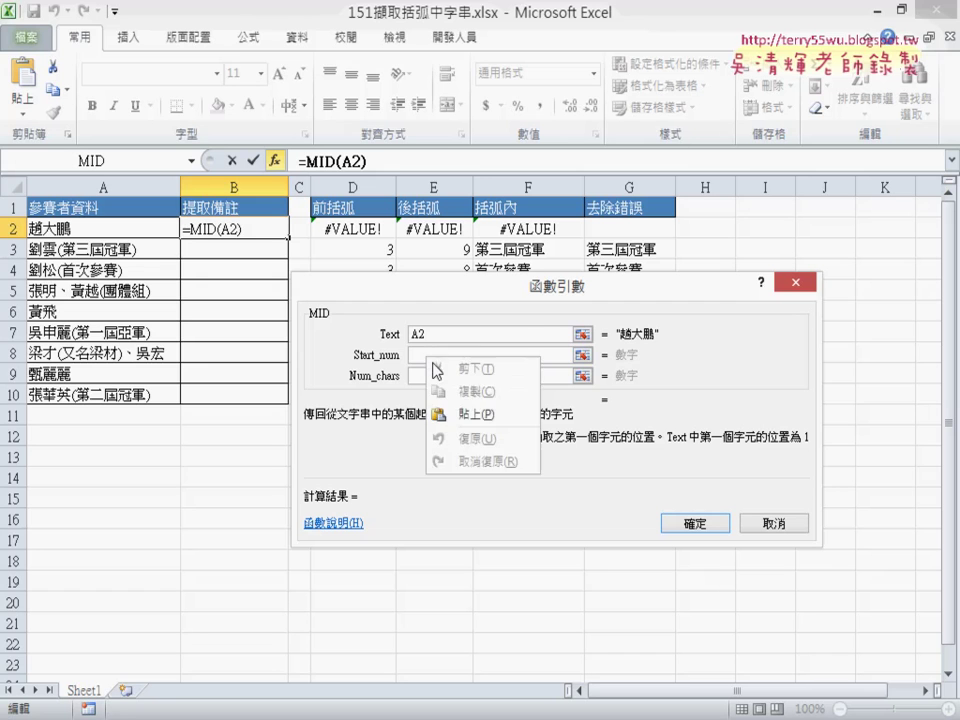
{"action": "left_click", "coordinate": [458, 409]}
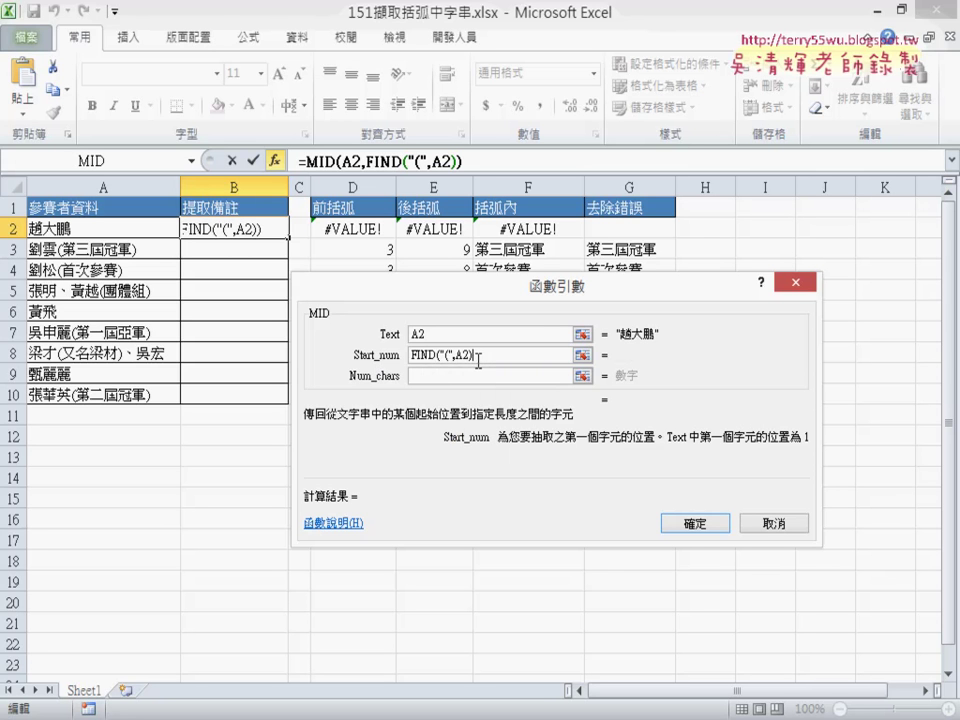
{"action": "type", "text": "+1"}
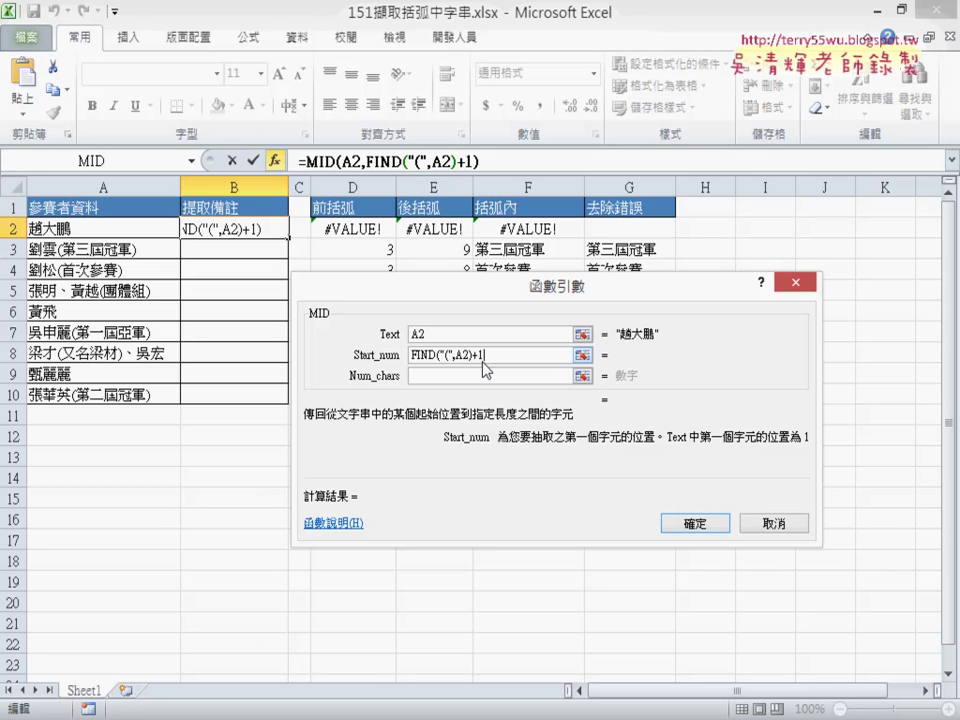
{"action": "left_click_drag", "start_coordinate": [474, 356], "coordinate": [405, 355]}
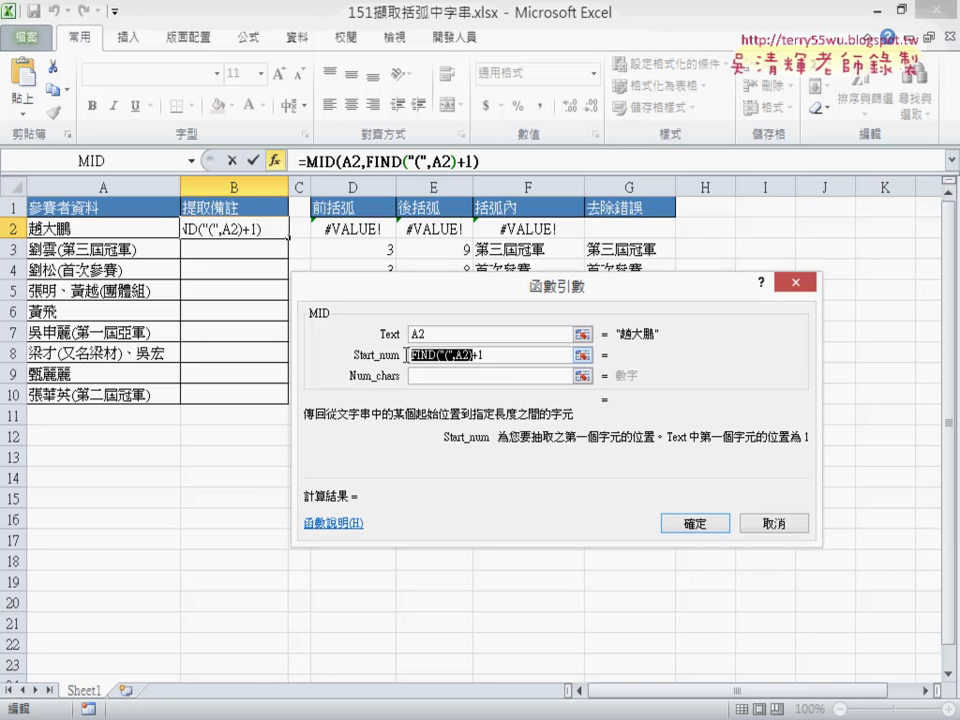
Set the character count to FIND(")",A2)-FIND("(",A2)-1 and commit the formula
{"action": "left_click", "coordinate": [452, 377]}
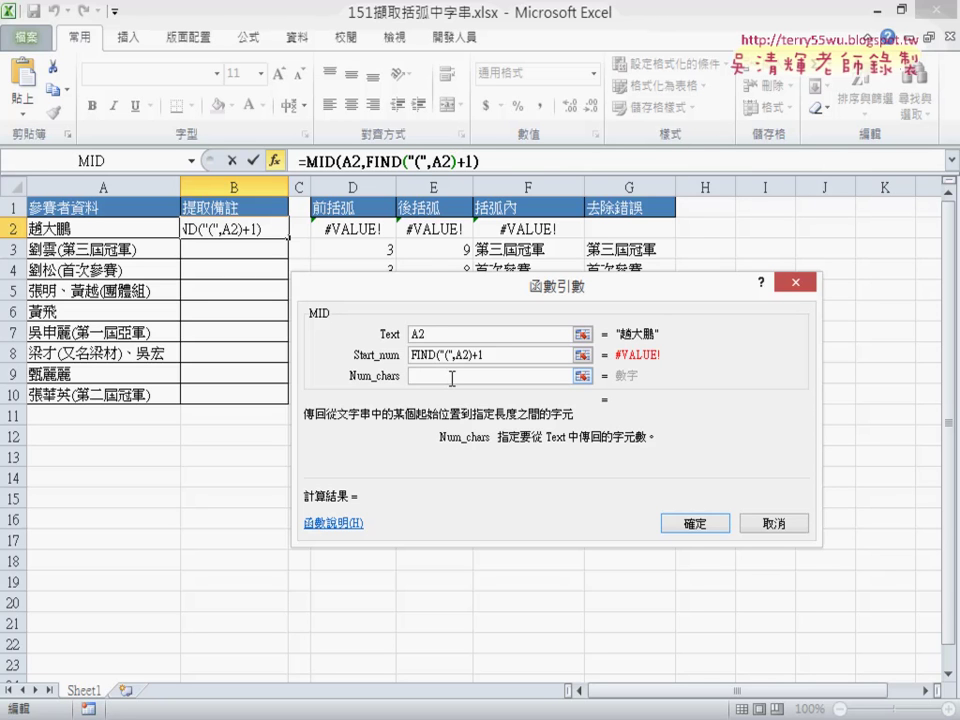
{"action": "right_click", "coordinate": [452, 378]}
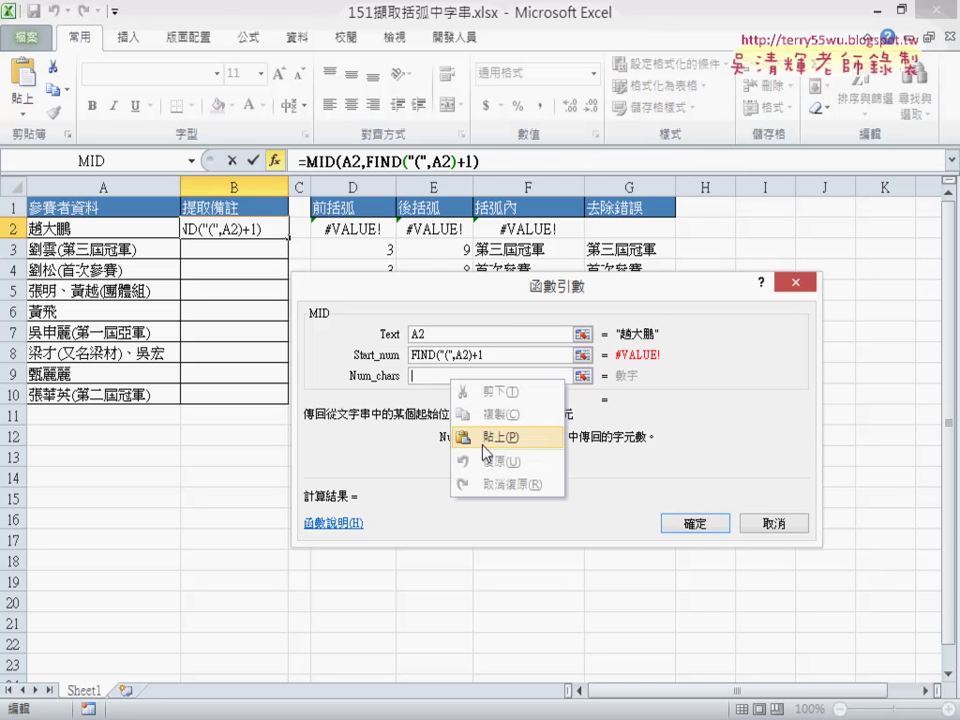
{"action": "left_click", "coordinate": [486, 437]}
{"action": "left_click", "coordinate": [455, 376]}
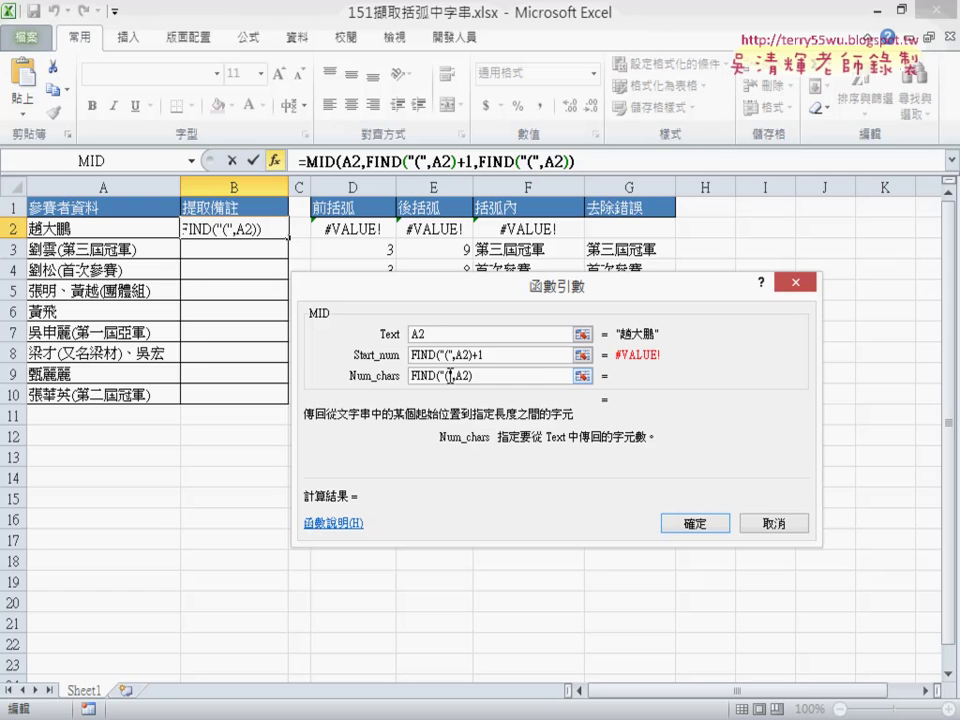
{"action": "key", "text": "BackSpace"}
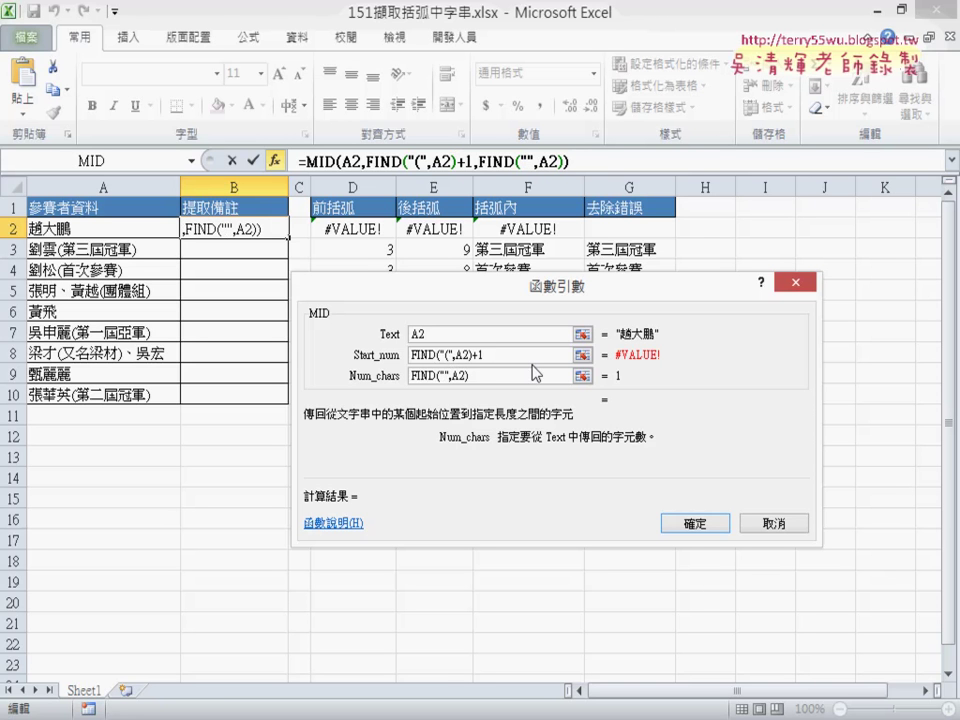
{"action": "type", "text": ")"}
{"action": "left_click", "coordinate": [537, 375]}
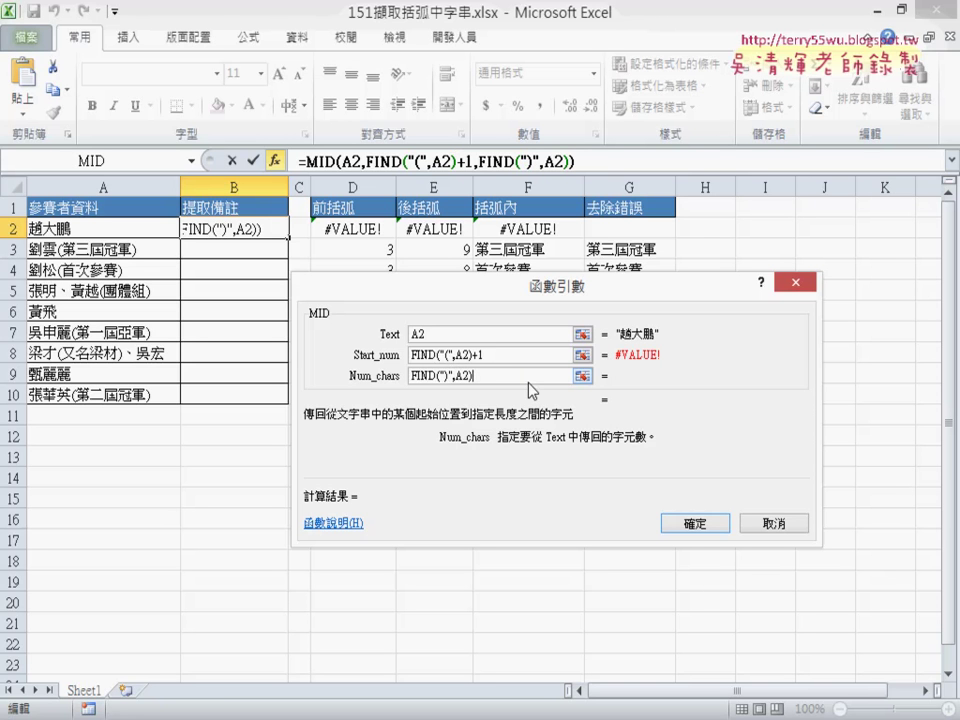
{"action": "type", "text": "-"}
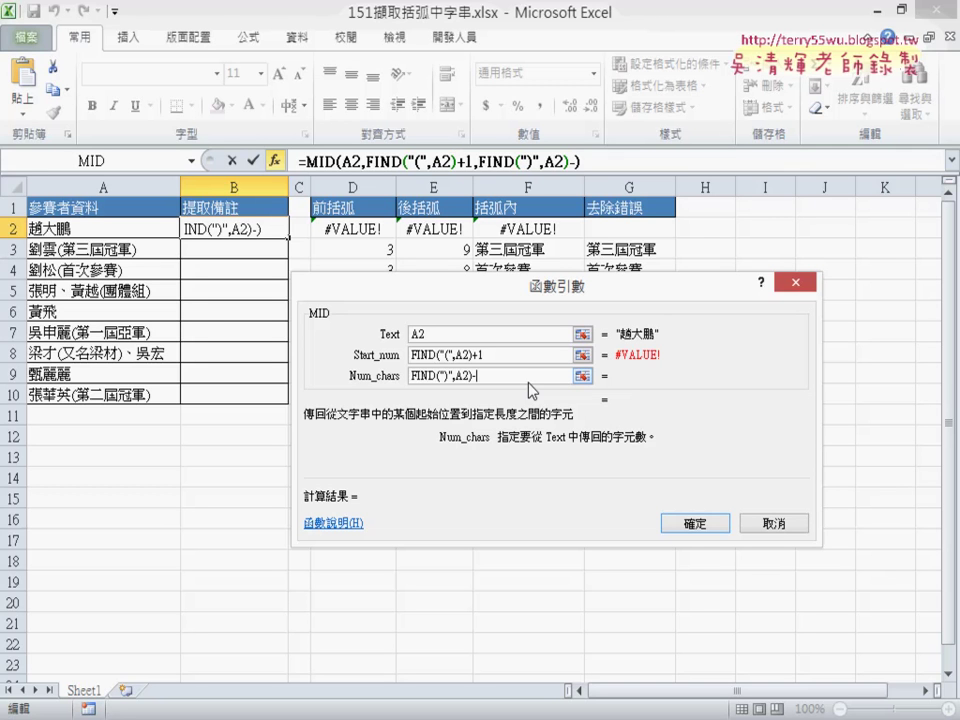
{"action": "key", "text": "ctrl+v"}
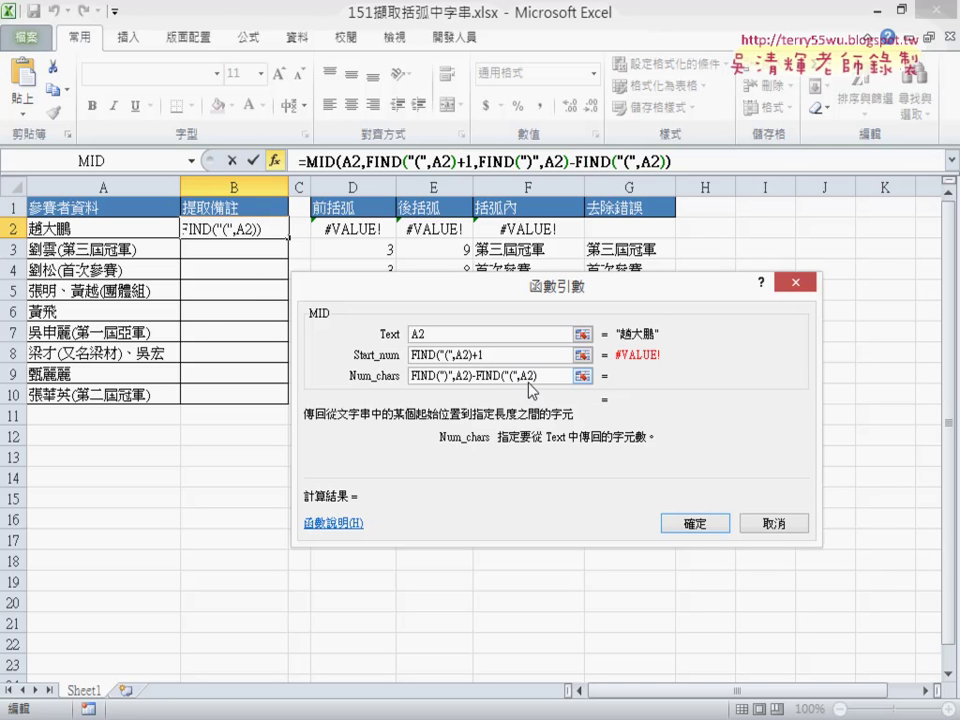
{"action": "type", "text": "-1"}
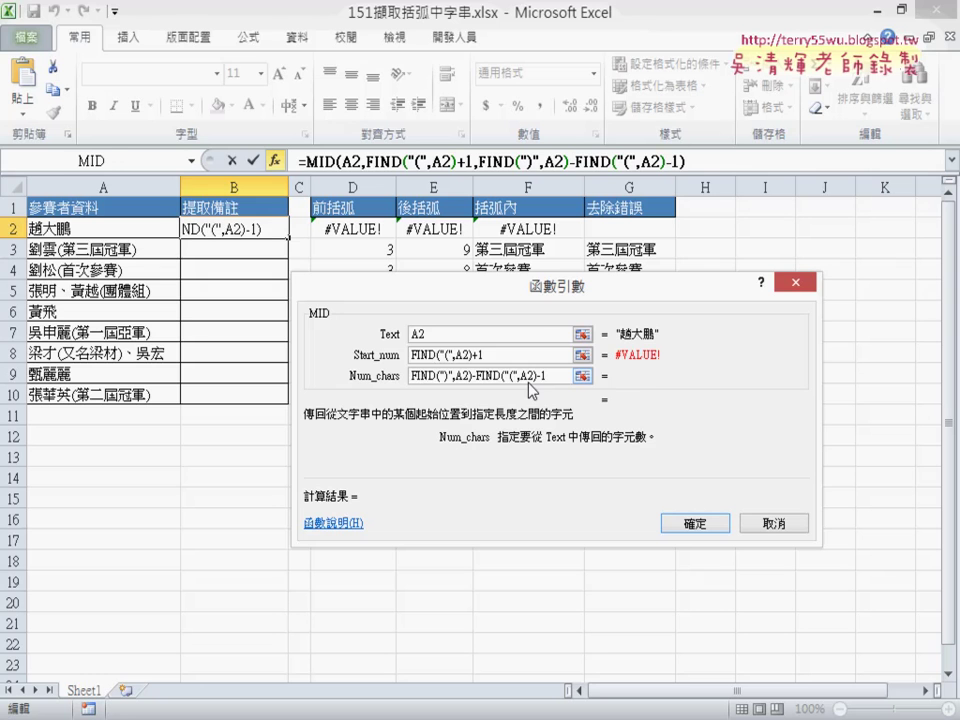
{"action": "left_click", "coordinate": [693, 523]}
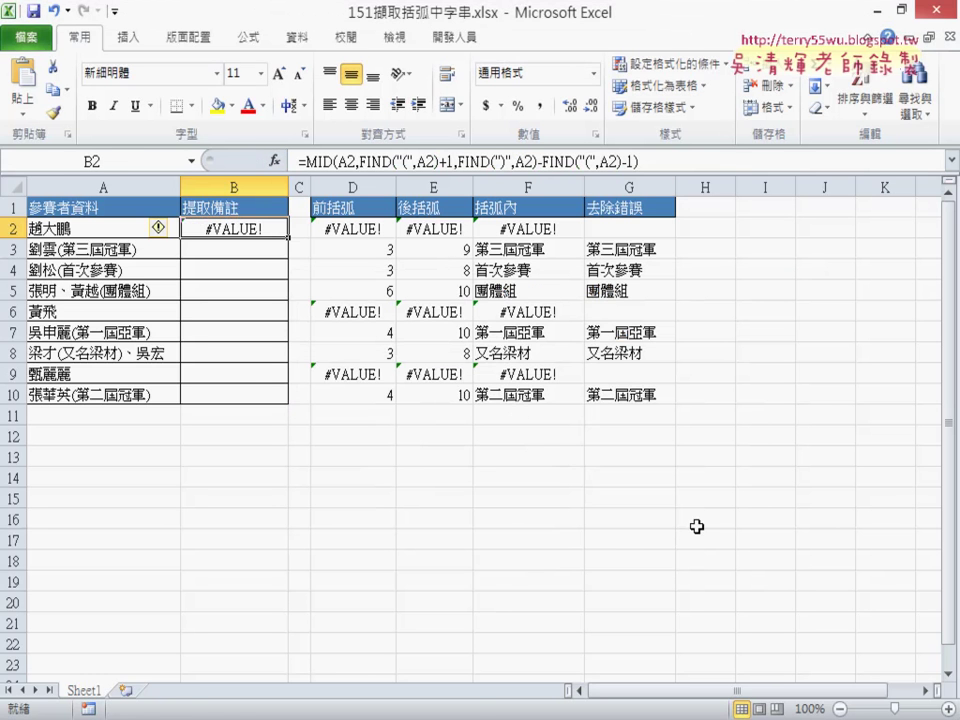
Fill the MID formula from B2 down to B10, then select B2's formula text after the equals sign
{"action": "left_click_drag", "start_coordinate": [288, 237], "coordinate": [290, 406]}
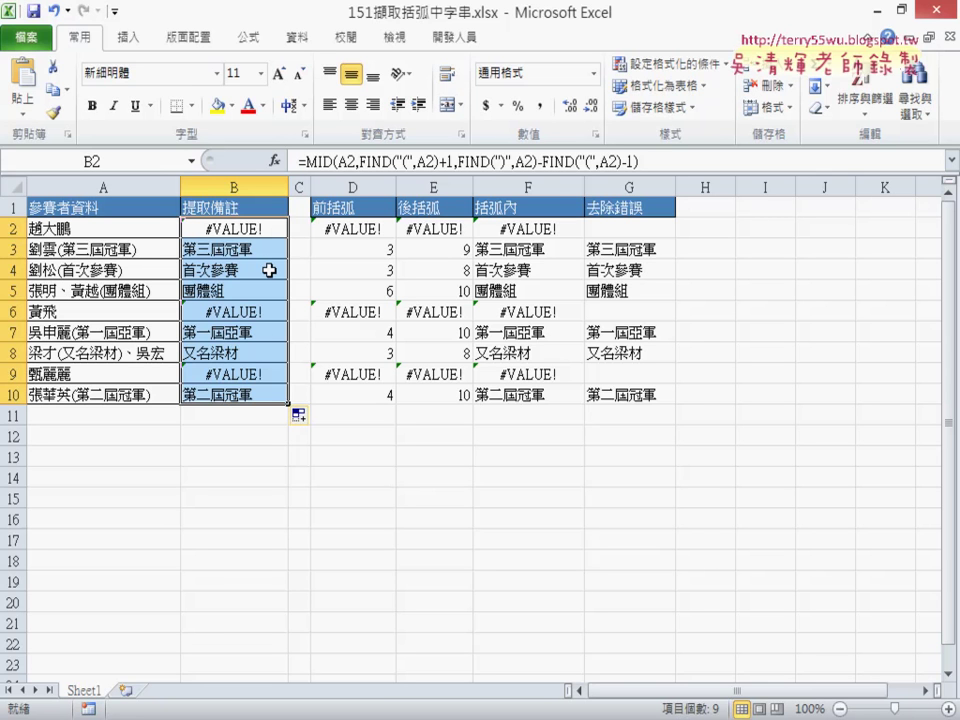
{"action": "left_click", "coordinate": [257, 229]}
{"action": "left_click_drag", "start_coordinate": [640, 161], "coordinate": [306, 161]}
{"action": "key", "text": "ctrl+c"}
Cut the MID formula out of B2 and insert IFERROR from the Logical functions
{"action": "right_click", "coordinate": [338, 163]}
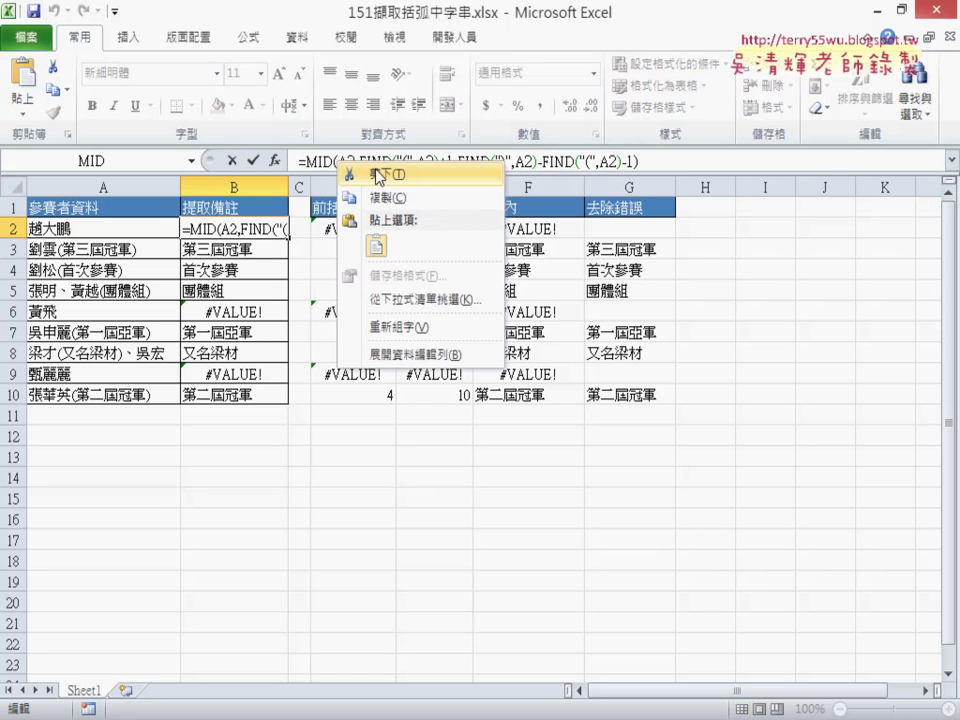
{"action": "left_click", "coordinate": [378, 176]}
{"action": "left_click", "coordinate": [274, 161]}
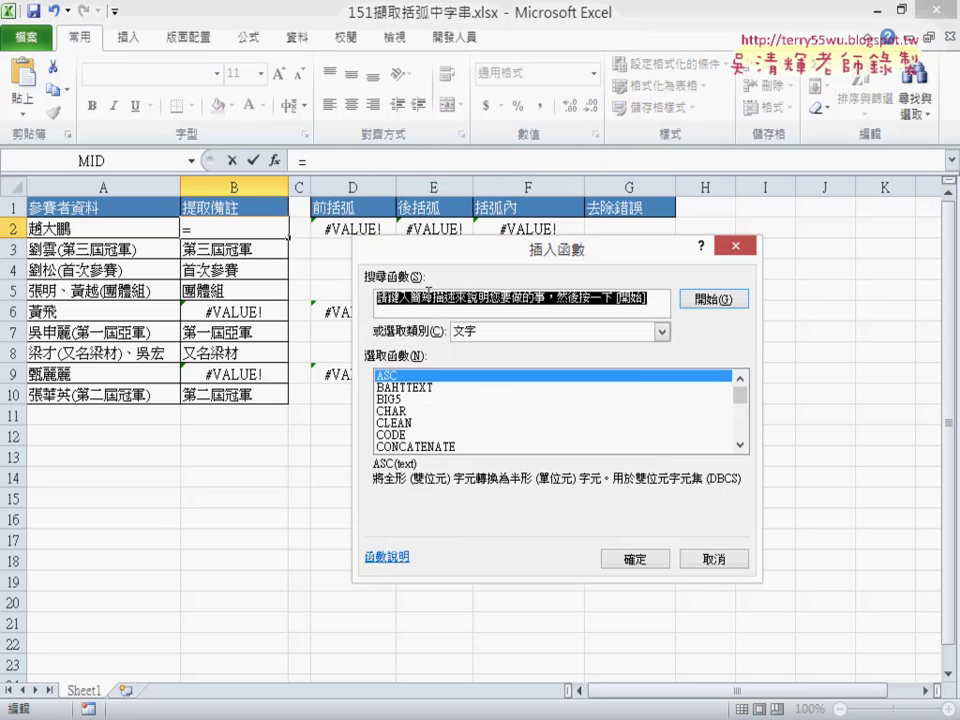
{"action": "left_click", "coordinate": [480, 334]}
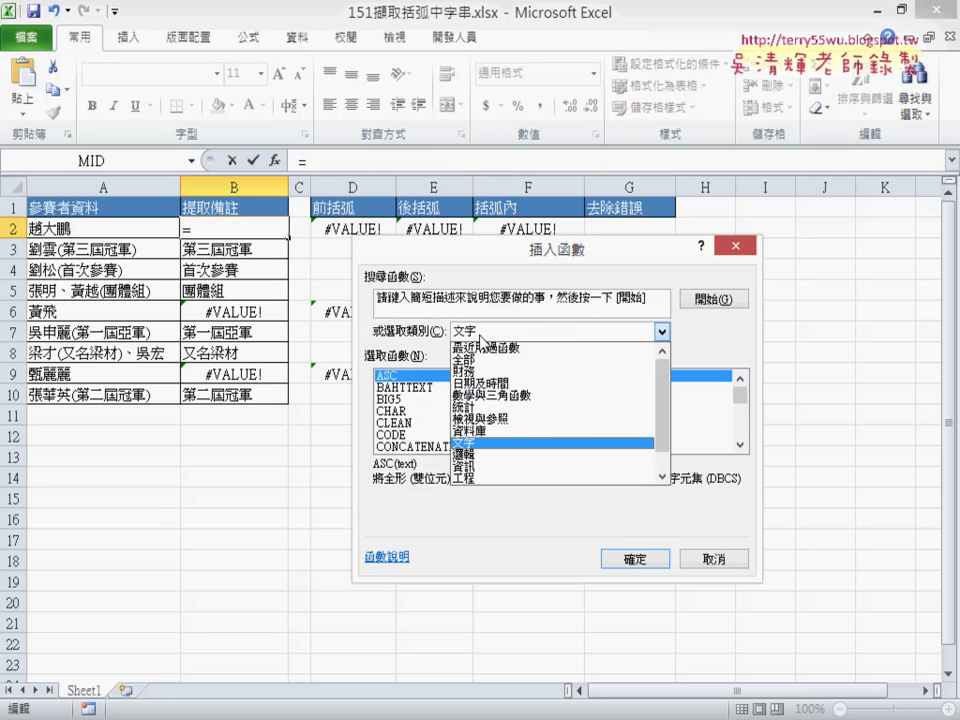
{"action": "left_click", "coordinate": [495, 455]}
{"action": "double_click", "coordinate": [424, 413]}
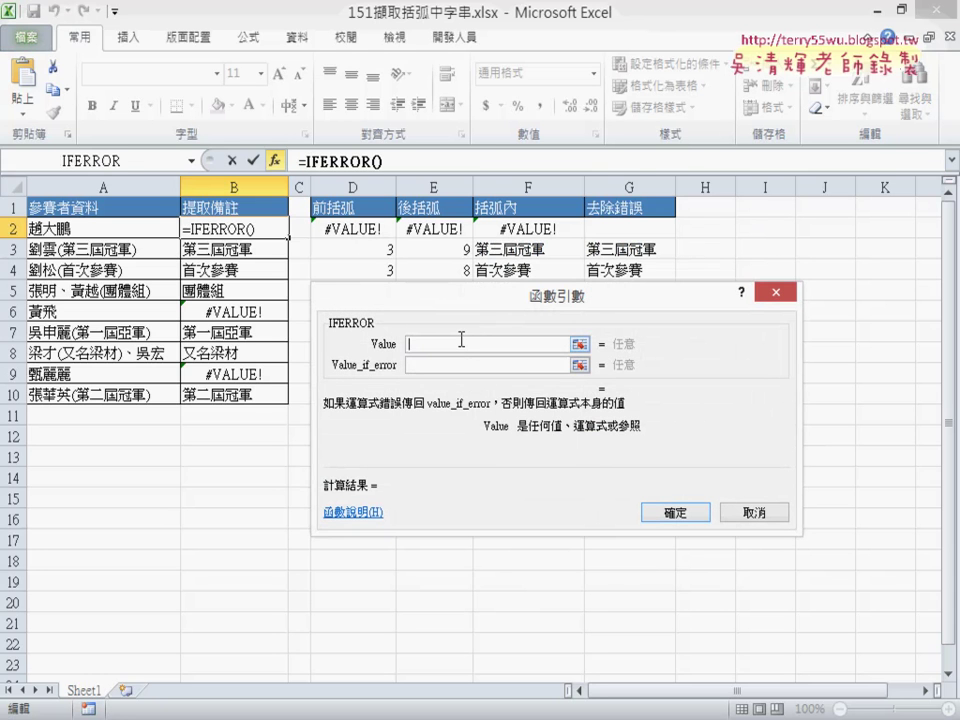
Use the MID formula as IFERROR's Value with "" as Value_if_error, then fill down to B10
{"action": "right_click", "coordinate": [487, 340]}
{"action": "left_click", "coordinate": [506, 404]}
{"action": "left_click", "coordinate": [437, 364]}
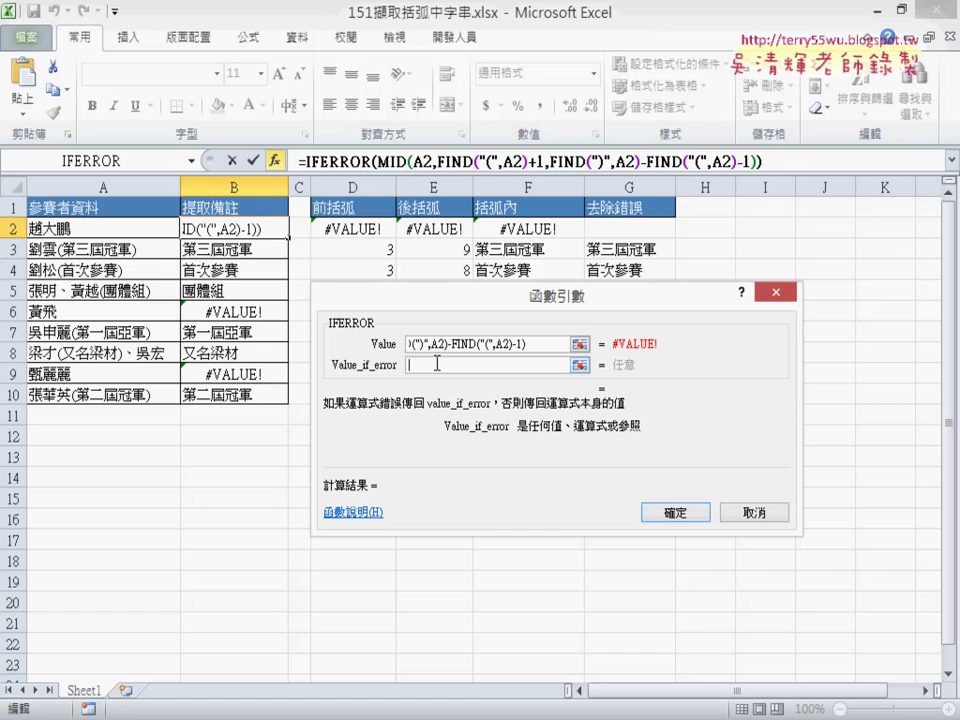
{"action": "type", "text": "\"\""}
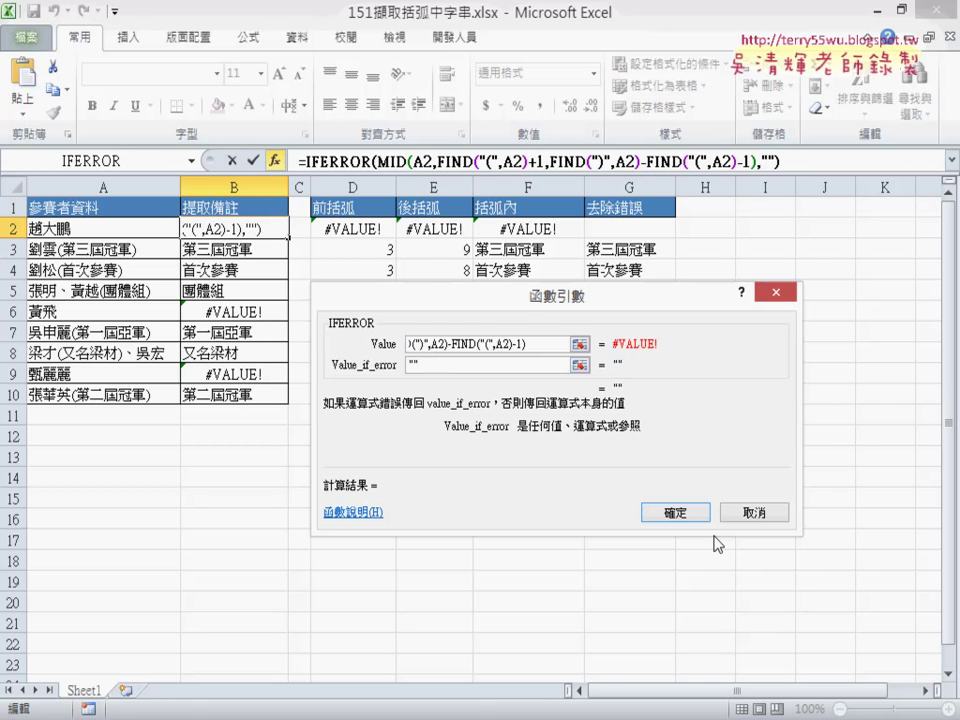
{"action": "left_click", "coordinate": [690, 514]}
{"action": "left_click_drag", "start_coordinate": [288, 237], "coordinate": [289, 409]}
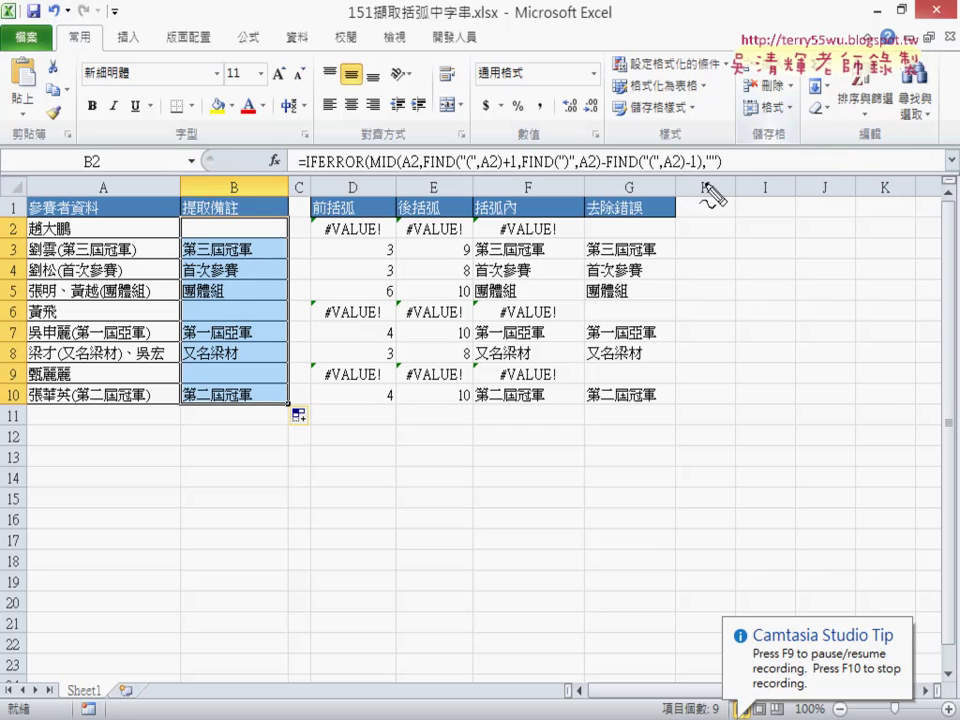
{"action": "mouse_move", "coordinate": [711, 182]}
{"action": "left_mouse_down"}
{"action": "mouse_move", "coordinate": [507, 194]}
{"action": "mouse_move", "coordinate": [477, 290]}
{"action": "left_mouse_up"}
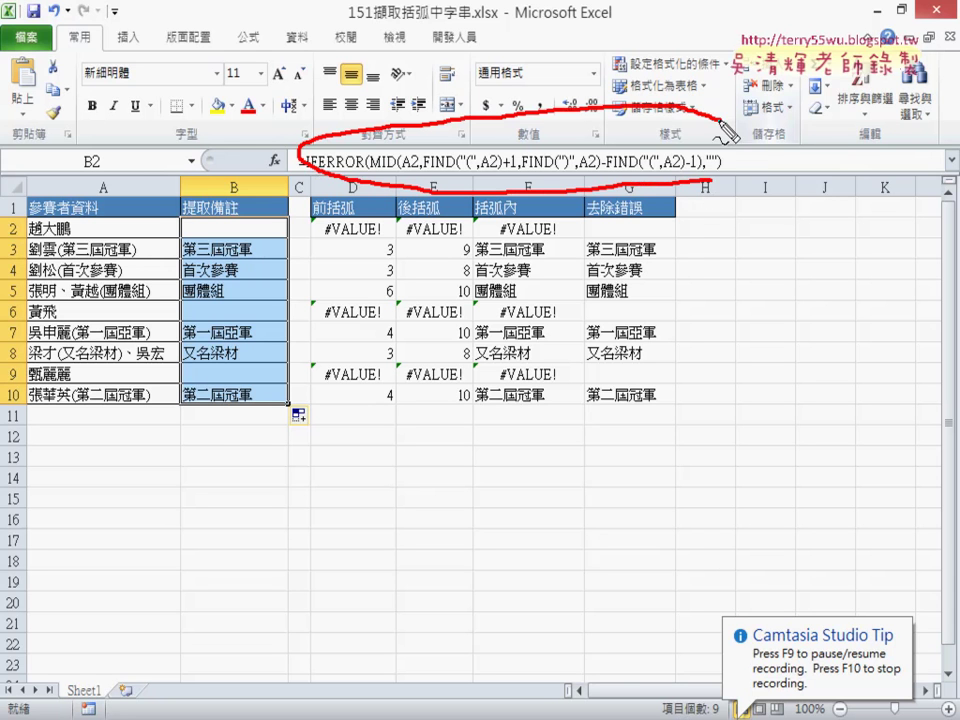
{"action": "left_click_drag", "start_coordinate": [230, 205], "coordinate": [215, 425]}
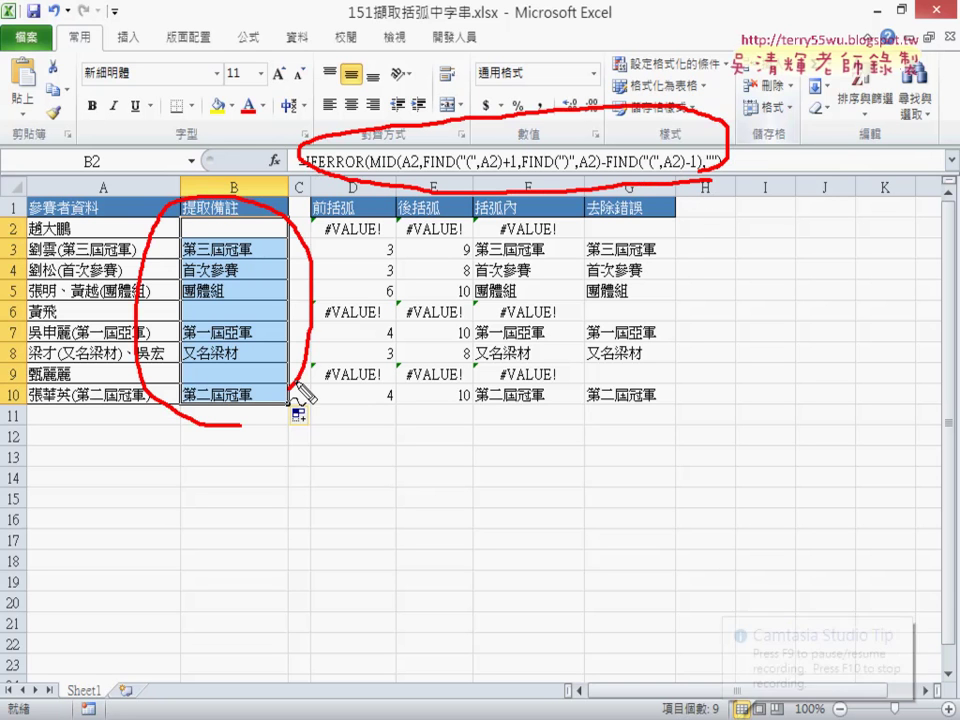